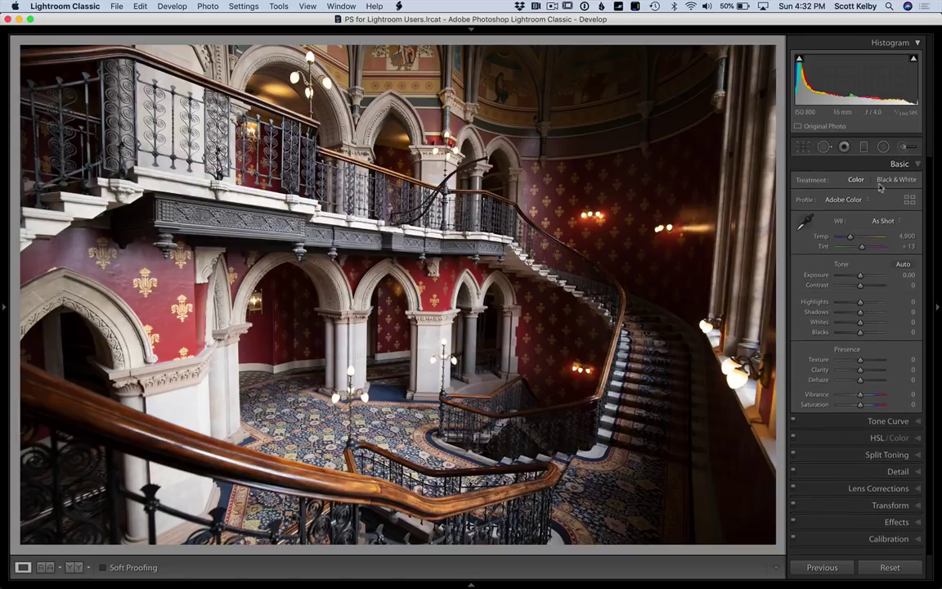
# Enable lens profile corrections and remove chromatic aberration for the staircase photo
pyautogui.click(888, 489)
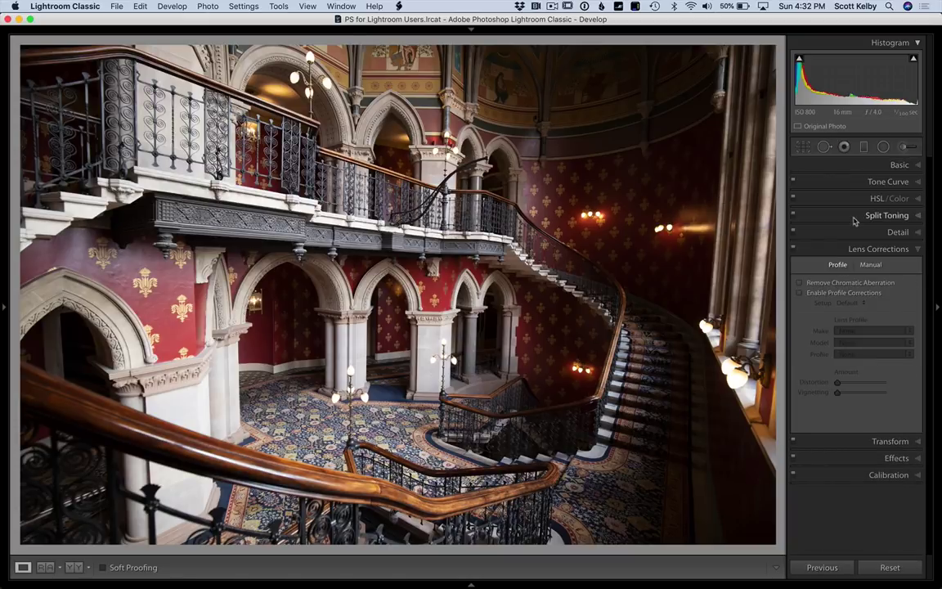
pyautogui.click(800, 293)
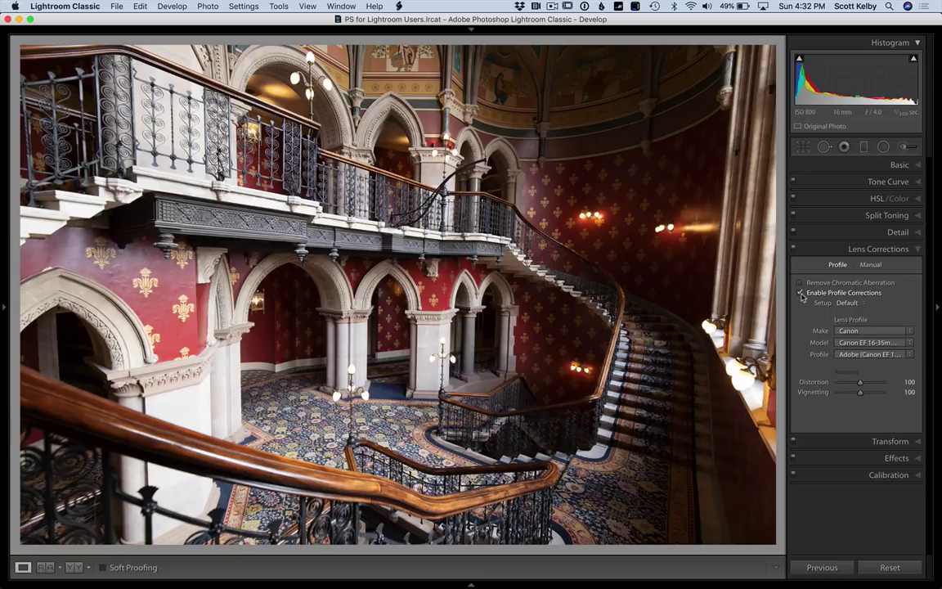
pyautogui.click(800, 282)
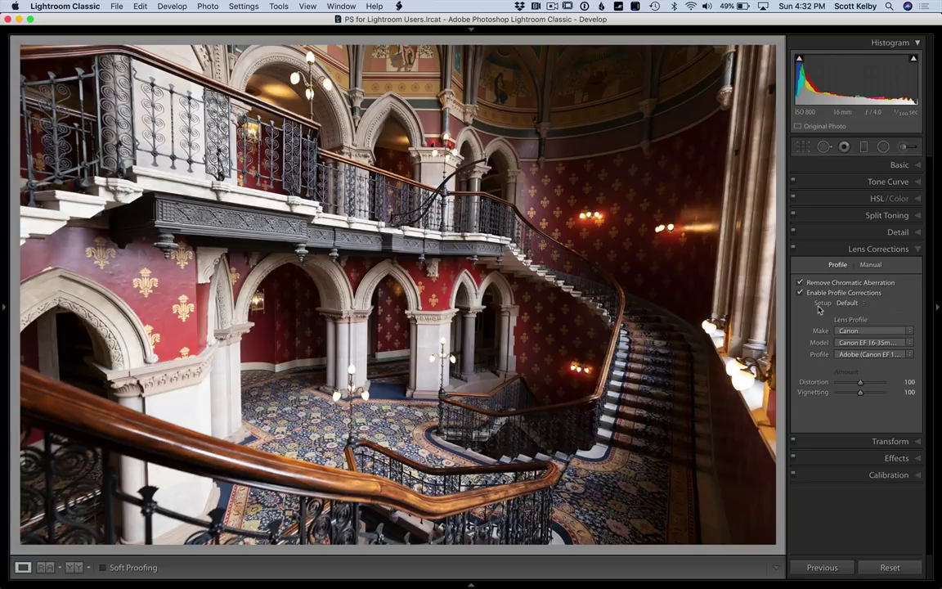
# Leave Upright off and set the Transform Vertical to +27 and Aspect to +34 to correct the wide-angle perspective
pyautogui.click(890, 442)
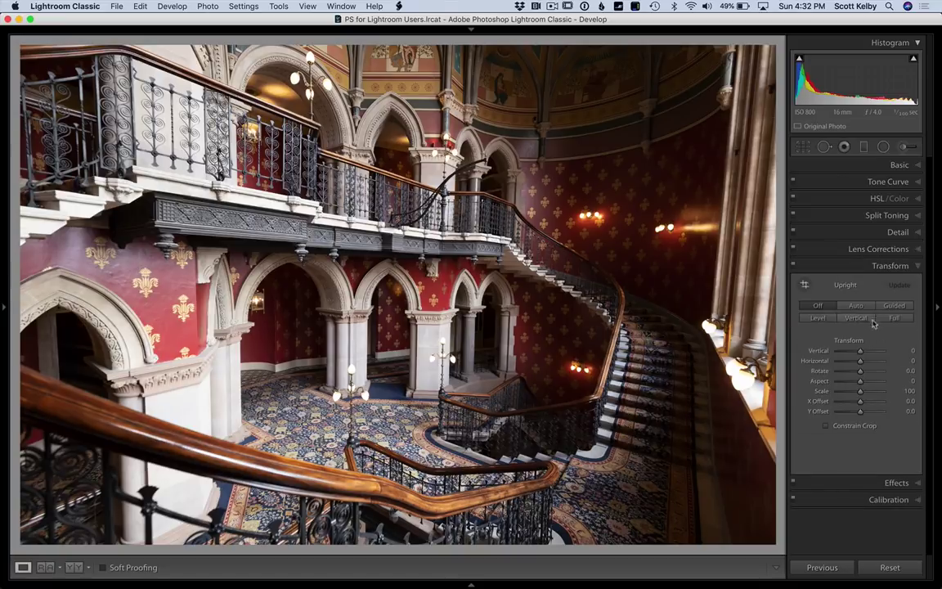
pyautogui.click(877, 361)
pyautogui.click(855, 305)
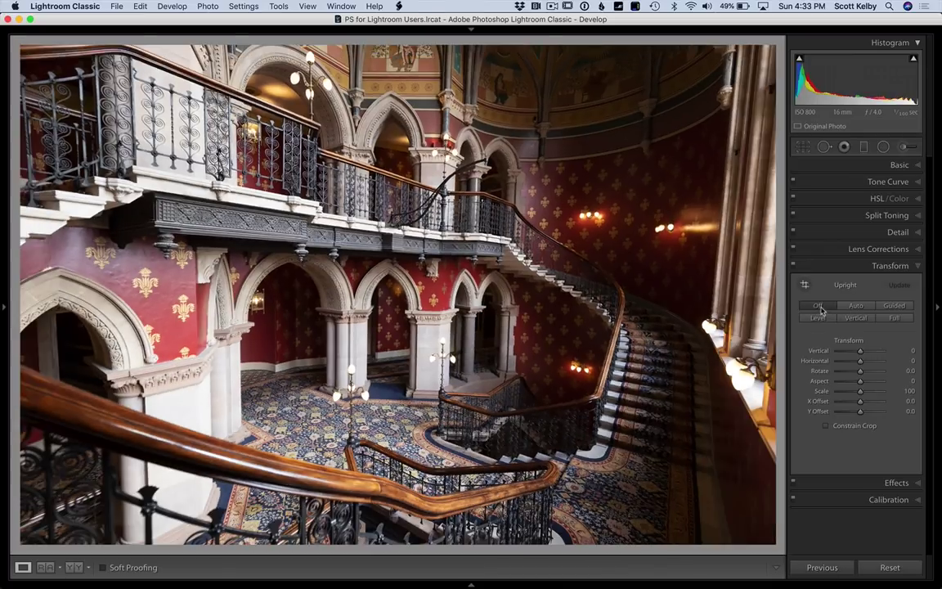
pyautogui.click(819, 306)
pyautogui.moveTo(860, 351); pyautogui.dragTo(866, 352)
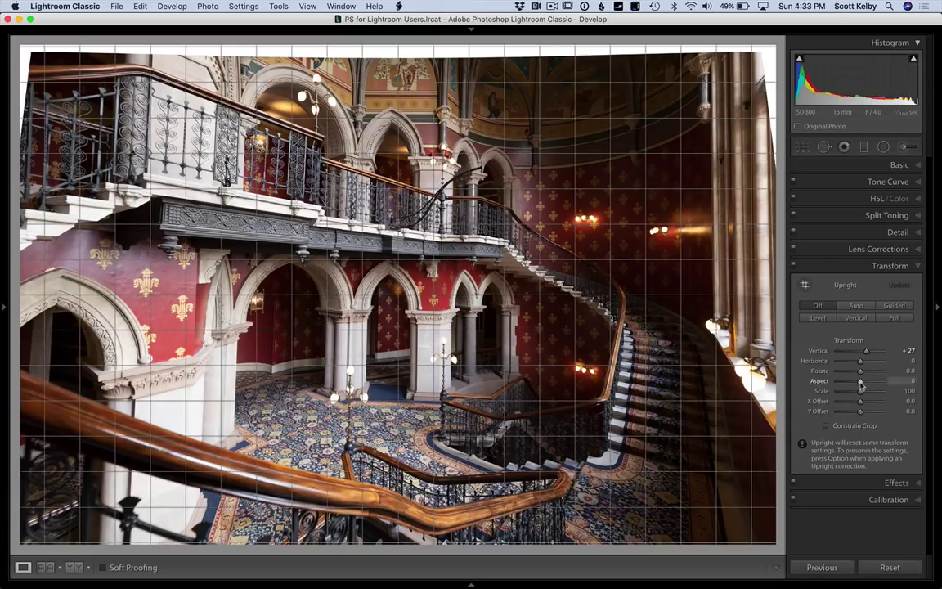
pyautogui.moveTo(861, 384); pyautogui.dragTo(869, 387)
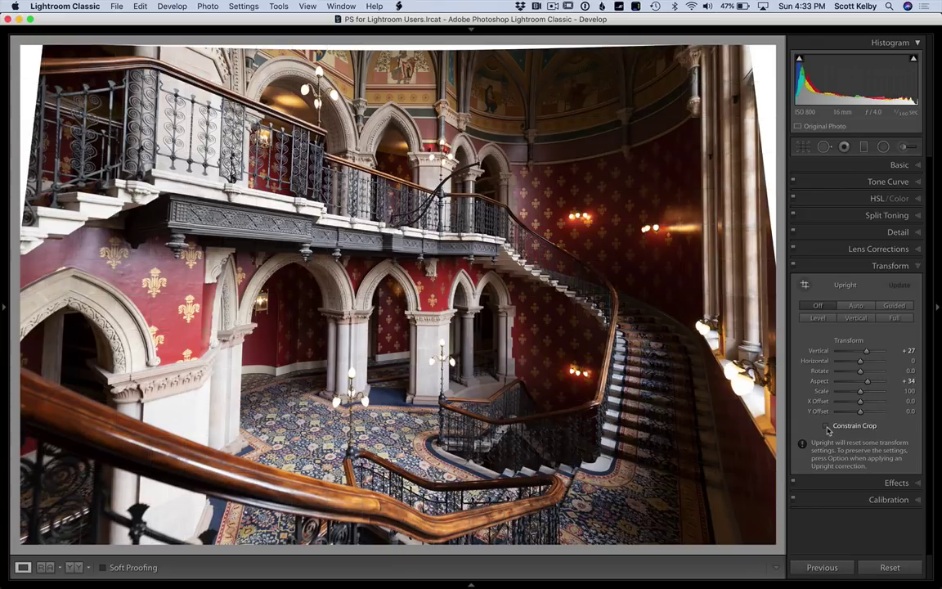
# Constrain the crop to hide the white edges and set the Transform Rotate to −0.4
pyautogui.click(826, 426)
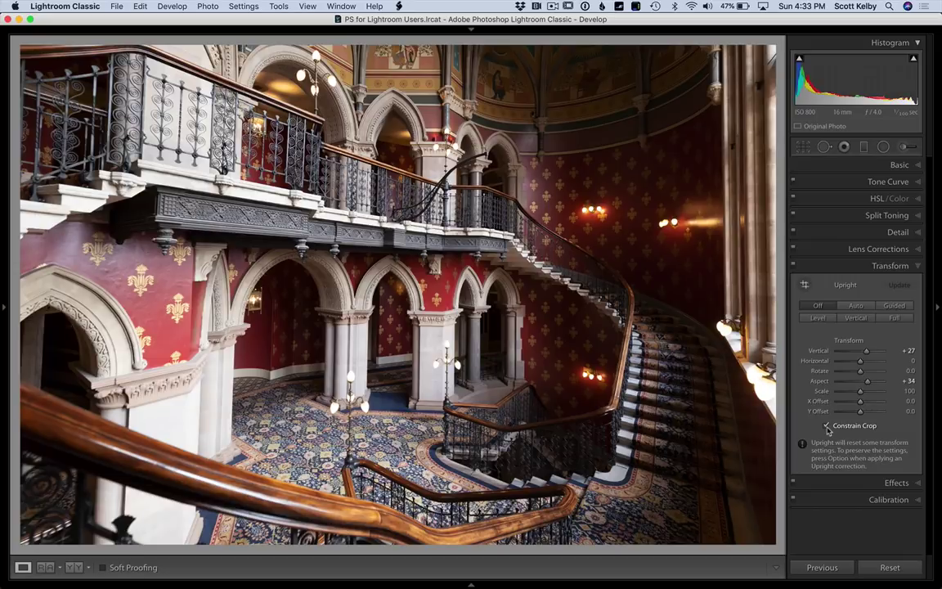
pyautogui.click(826, 426)
pyautogui.moveTo(862, 378); pyautogui.dragTo(861, 375)
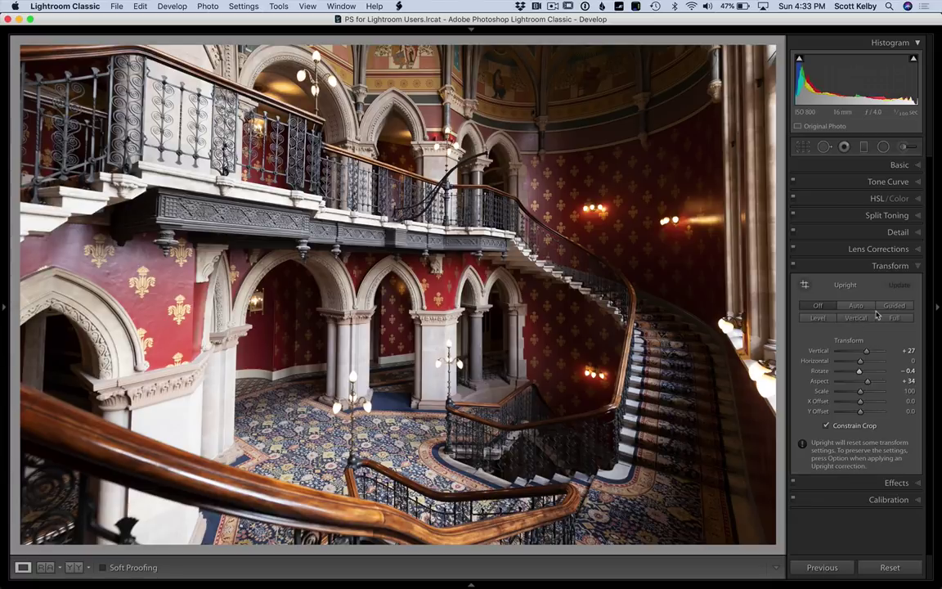
# Compare the corrected photo repeatedly with its before version
pyautogui.press('\\')
pyautogui.press('\\')
pyautogui.press('\\')
pyautogui.press('\\')
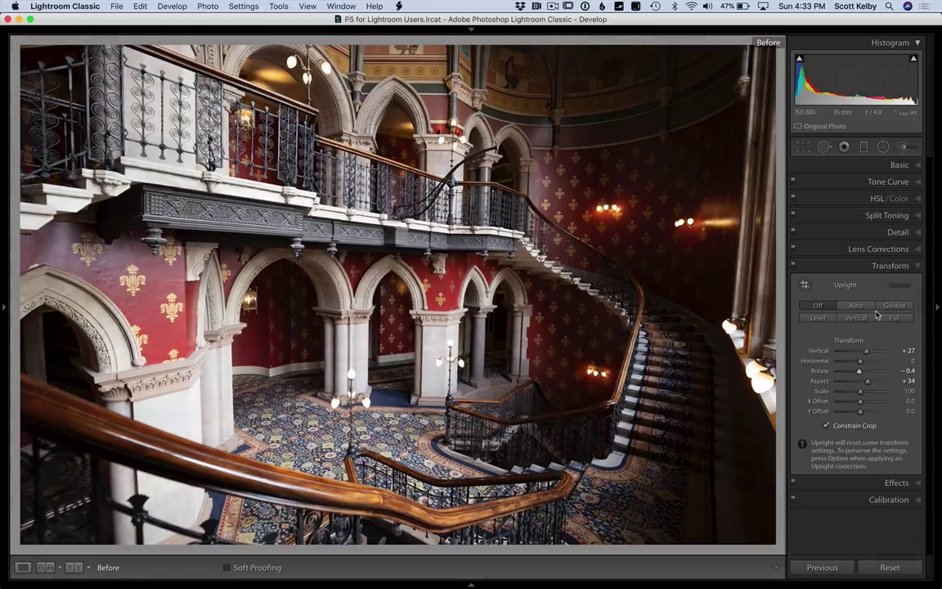
pyautogui.press('\\')
pyautogui.press('\\')
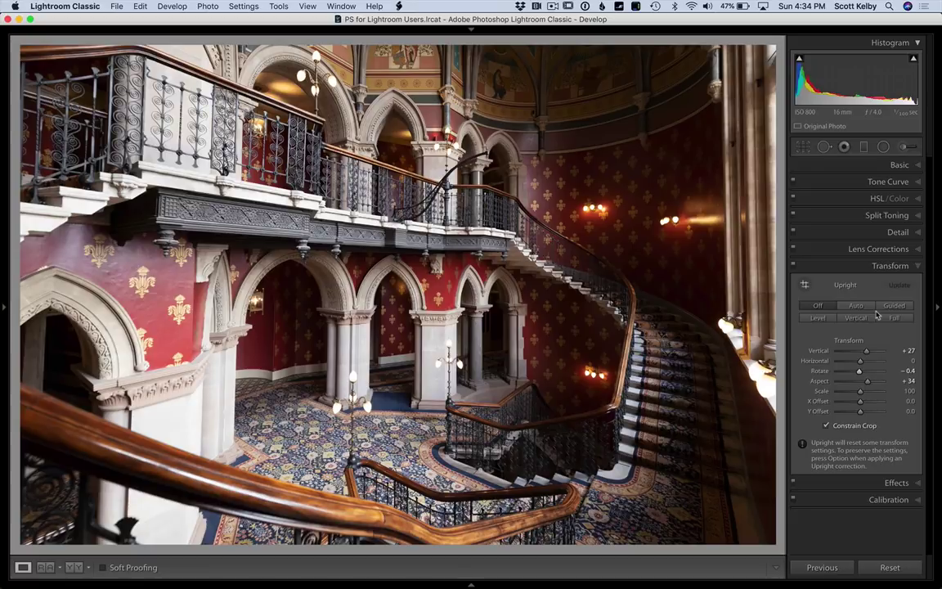
# Try the Adobe Vivid profile against Adobe Landscape and set the photo's profile to Adobe Landscape
pyautogui.click(899, 166)
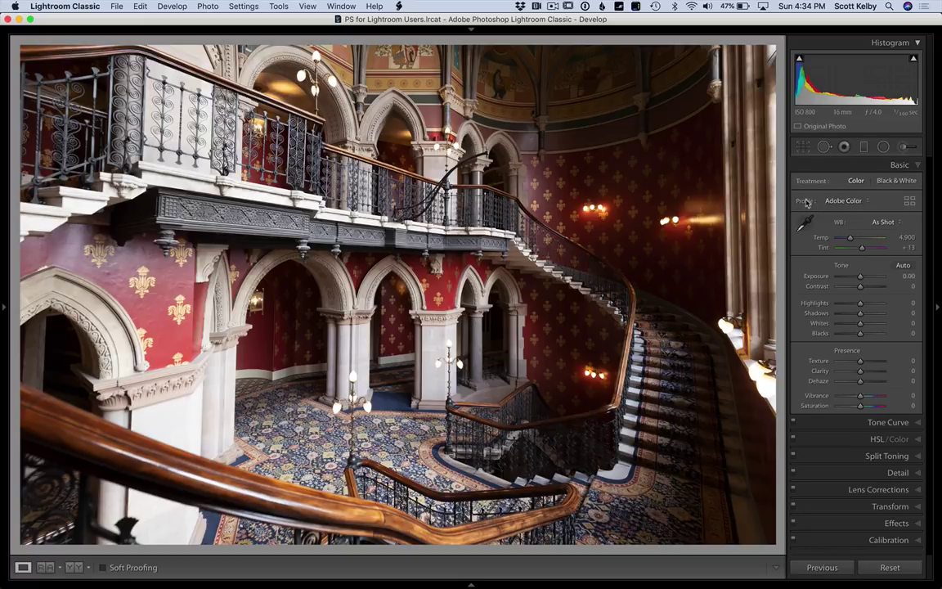
pyautogui.click(860, 200)
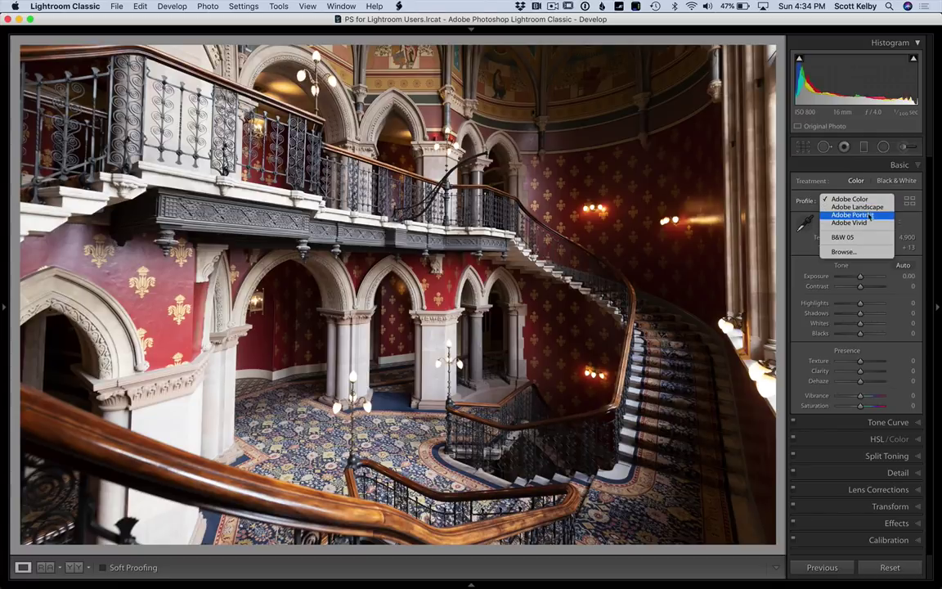
pyautogui.click(869, 208)
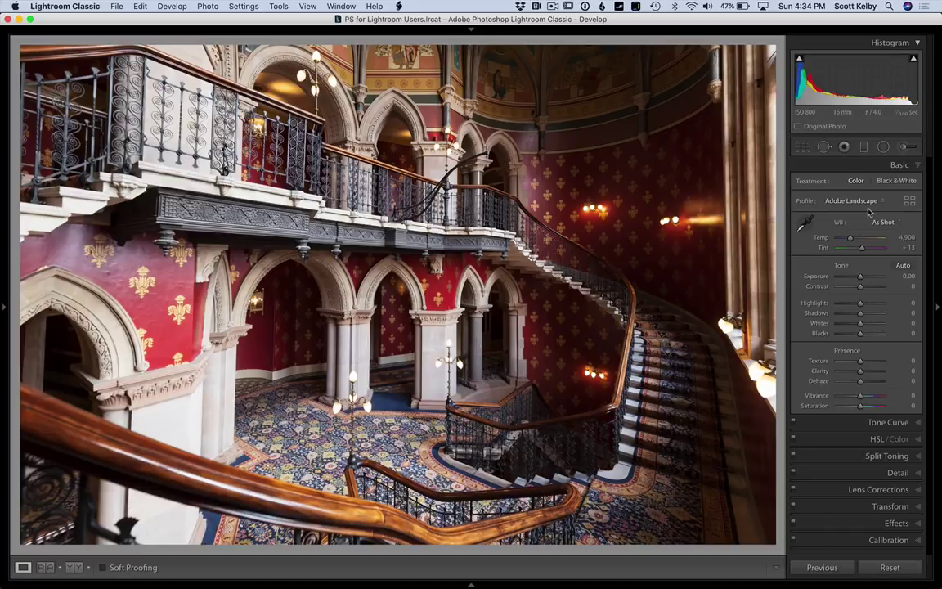
pyautogui.click(859, 201)
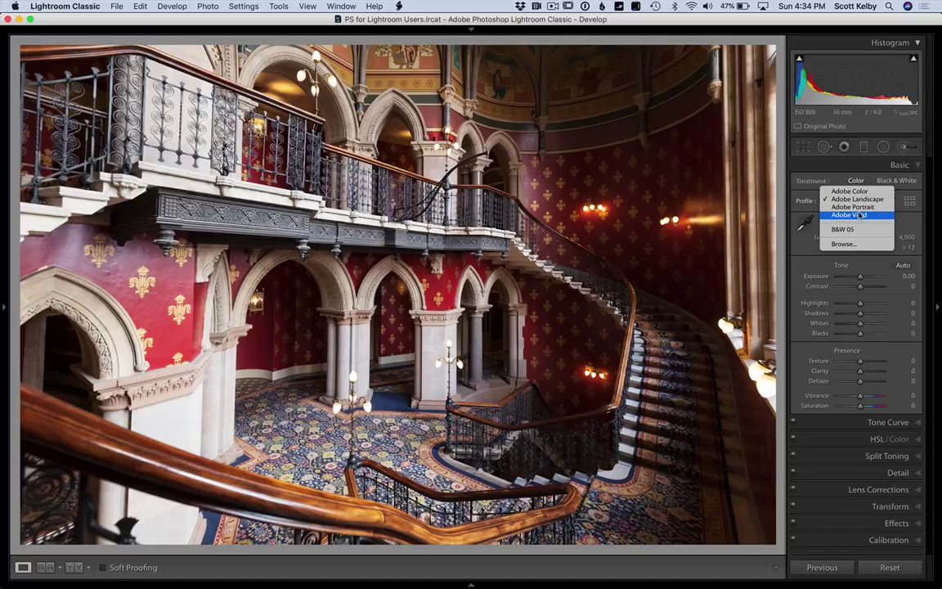
pyautogui.click(858, 217)
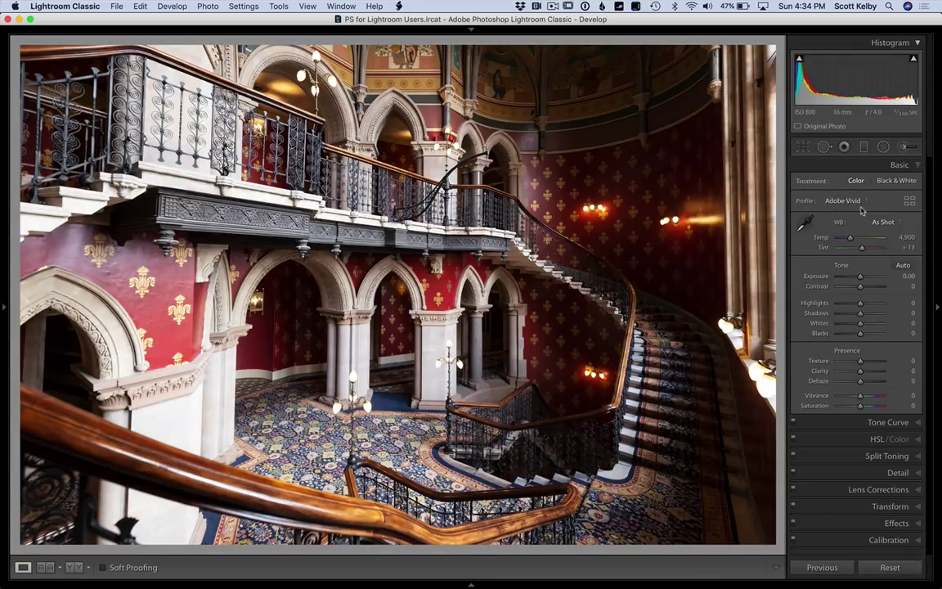
pyautogui.click(858, 201)
pyautogui.click(857, 183)
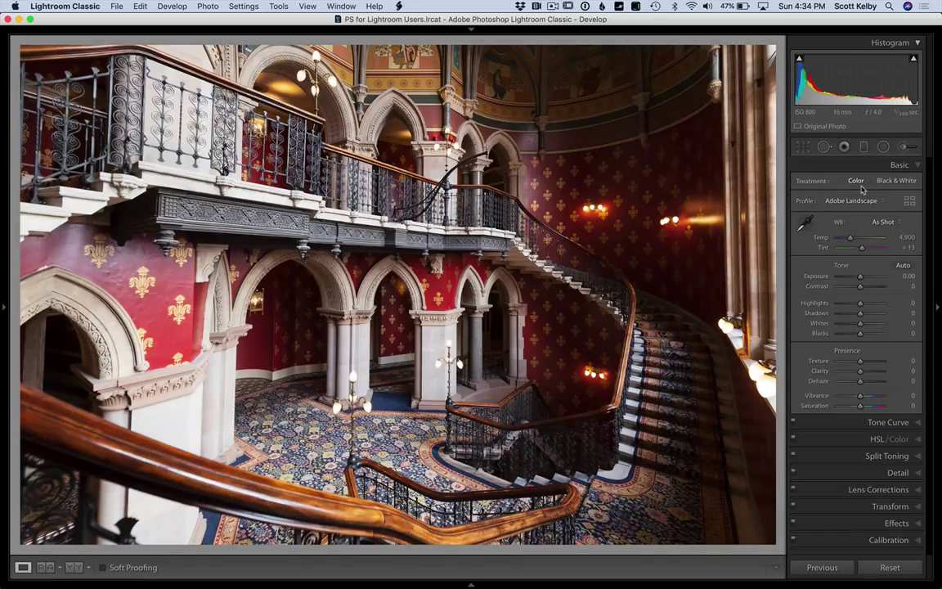
# Apply Auto tone and set Contrast to +38, Highlights to −85, Shadows to +54, Texture to +45 and Clarity to +15
pyautogui.click(902, 267)
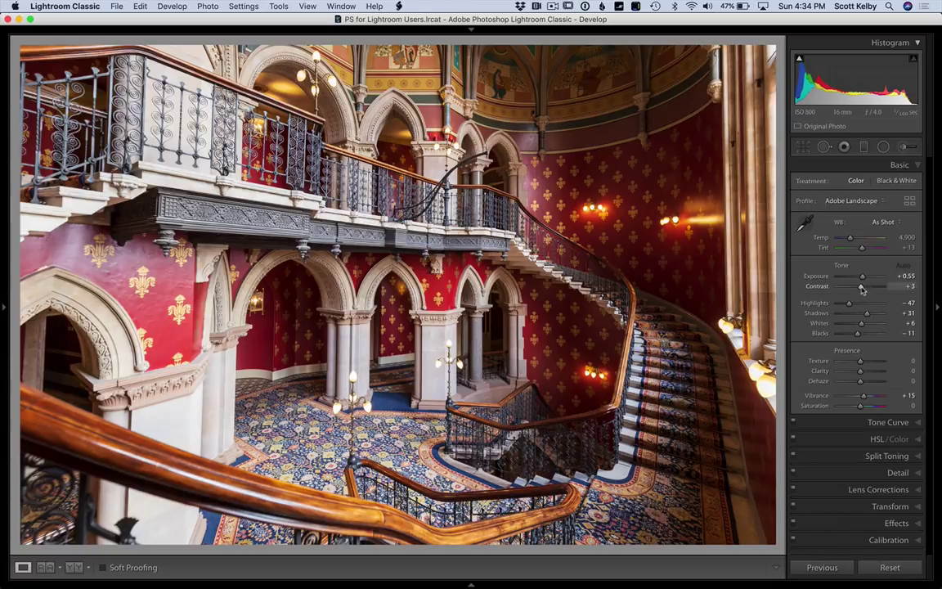
pyautogui.moveTo(861, 287); pyautogui.dragTo(873, 315)
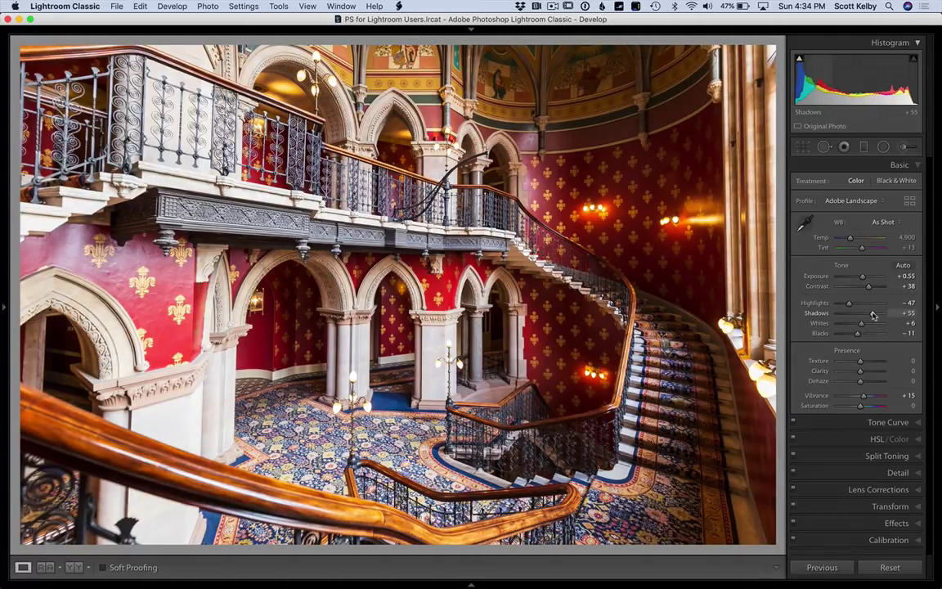
pyautogui.moveTo(848, 303); pyautogui.dragTo(840, 306)
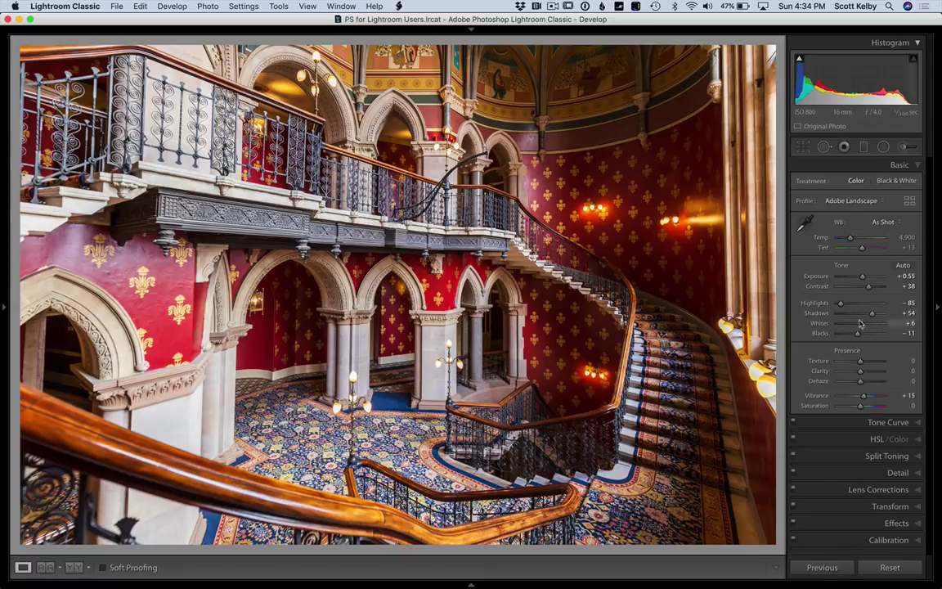
pyautogui.moveTo(861, 362)
pyautogui.mouseDown()
pyautogui.moveTo(871, 363)
pyautogui.moveTo(864, 372)
pyautogui.mouseUp()
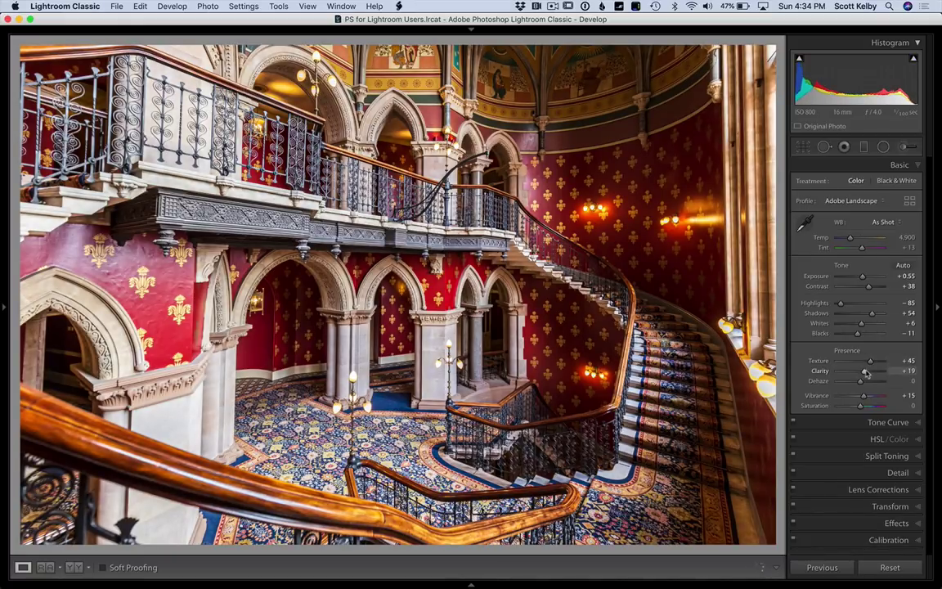
pyautogui.moveTo(866, 372); pyautogui.dragTo(864, 373)
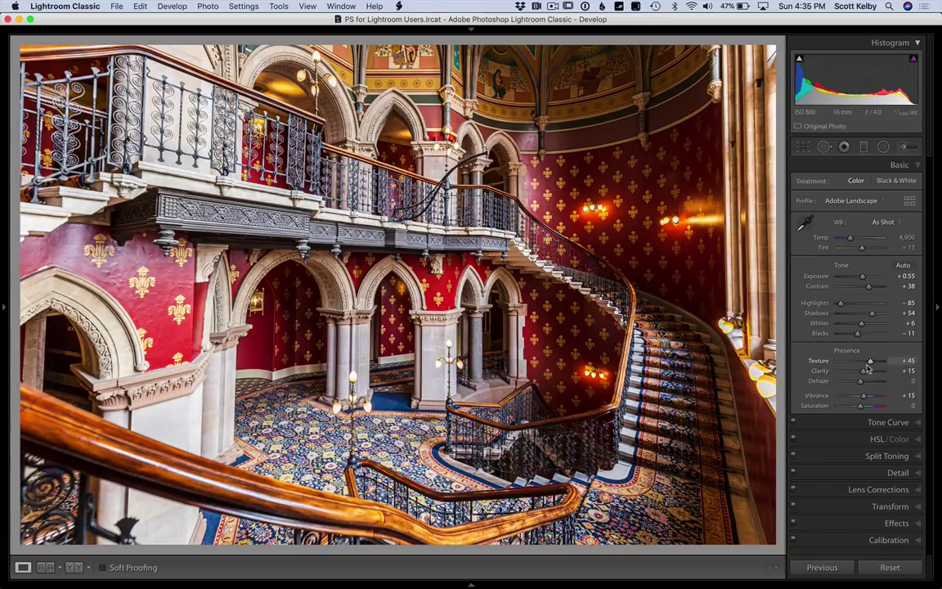
# Darken the left foreground walls, lower columns and balcony stonework with the Adjustment Brush at Exposure −1.12
pyautogui.click(909, 149)
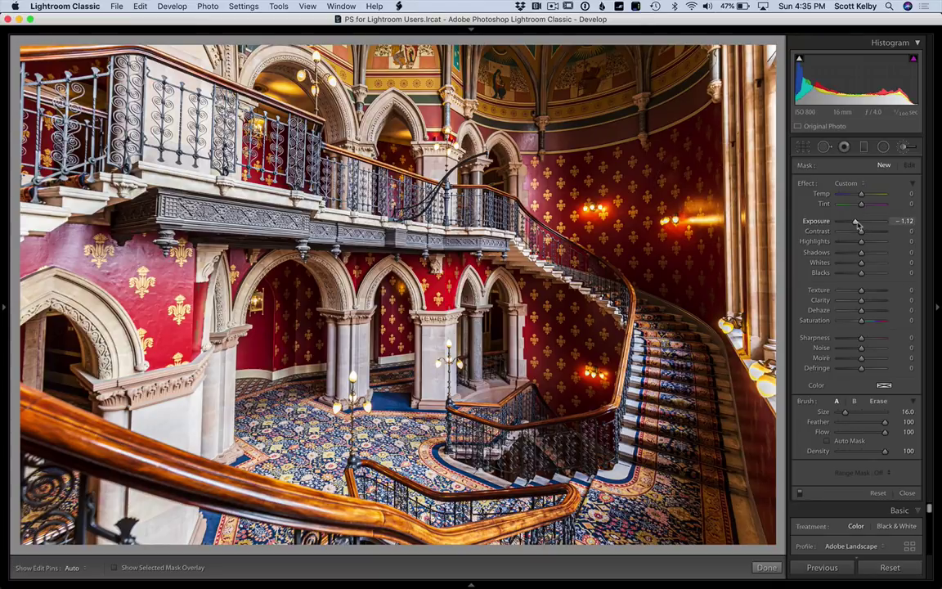
pyautogui.moveTo(138, 257)
pyautogui.mouseDown()
pyautogui.moveTo(140, 368)
pyautogui.moveTo(119, 364)
pyautogui.moveTo(94, 250)
pyautogui.moveTo(39, 233)
pyautogui.moveTo(47, 276)
pyautogui.moveTo(110, 276)
pyautogui.moveTo(188, 246)
pyautogui.moveTo(204, 393)
pyautogui.moveTo(175, 410)
pyautogui.moveTo(195, 430)
pyautogui.moveTo(294, 397)
pyautogui.moveTo(303, 385)
pyautogui.moveTo(384, 401)
pyautogui.moveTo(401, 433)
pyautogui.moveTo(315, 421)
pyautogui.moveTo(225, 430)
pyautogui.mouseUp()
pyautogui.moveTo(243, 494)
pyautogui.mouseDown()
pyautogui.moveTo(184, 500)
pyautogui.moveTo(43, 450)
pyautogui.mouseUp()
pyautogui.moveTo(50, 217)
pyautogui.mouseDown()
pyautogui.moveTo(45, 196)
pyautogui.moveTo(139, 157)
pyautogui.moveTo(184, 78)
pyautogui.moveTo(62, 70)
pyautogui.moveTo(154, 91)
pyautogui.moveTo(193, 160)
pyautogui.moveTo(233, 119)
pyautogui.moveTo(270, 127)
pyautogui.moveTo(289, 156)
pyautogui.moveTo(339, 157)
pyautogui.moveTo(373, 125)
pyautogui.moveTo(352, 109)
pyautogui.moveTo(335, 127)
pyautogui.moveTo(264, 114)
pyautogui.mouseUp()
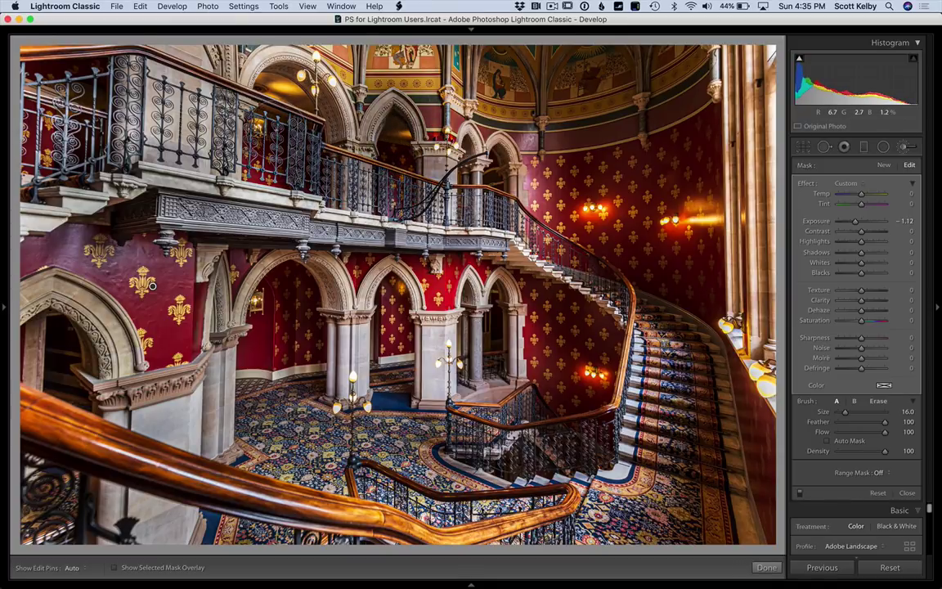
# Erase the darkening mask's spill around the balcony railing and upper arches, and set its Exposure to −0.80
pyautogui.press('alt')
pyautogui.moveTo(253, 114)
pyautogui.mouseDown()
pyautogui.moveTo(225, 159)
pyautogui.moveTo(254, 98)
pyautogui.moveTo(274, 156)
pyautogui.moveTo(286, 115)
pyautogui.moveTo(226, 104)
pyautogui.mouseUp()
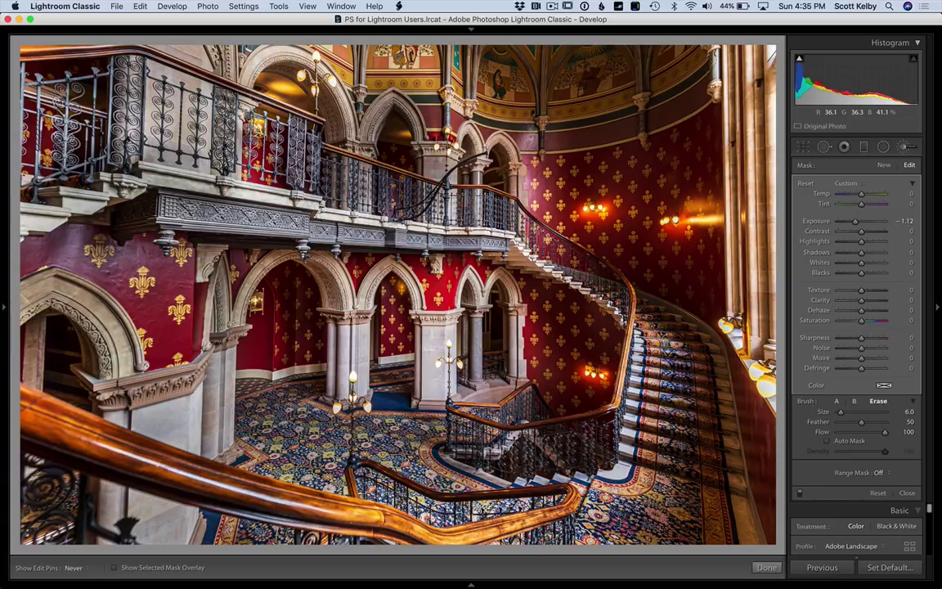
pyautogui.moveTo(267, 168)
pyautogui.mouseDown()
pyautogui.moveTo(341, 165)
pyautogui.moveTo(345, 173)
pyautogui.moveTo(358, 118)
pyautogui.moveTo(363, 197)
pyautogui.mouseUp()
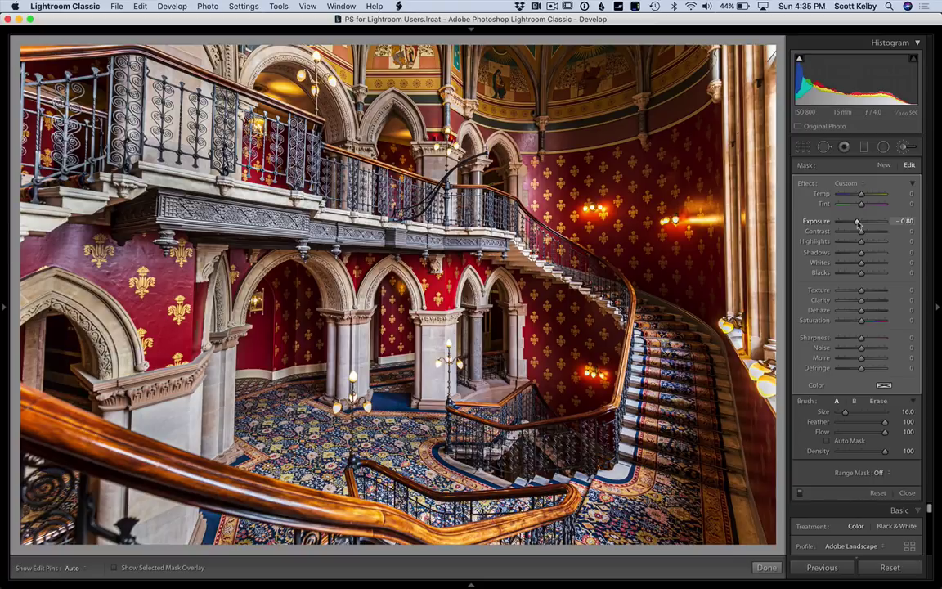
# Paint a new brush mask at Exposure 1.09 over the dark right-hand red wall and the domed ceiling paintings
pyautogui.click(884, 166)
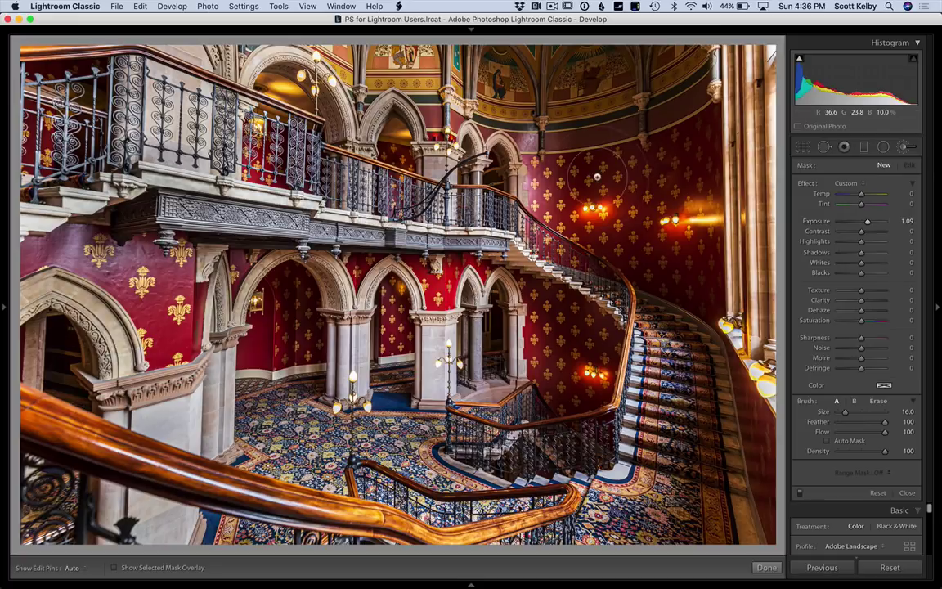
pyautogui.moveTo(534, 164)
pyautogui.mouseDown()
pyautogui.moveTo(556, 174)
pyautogui.moveTo(648, 166)
pyautogui.moveTo(630, 214)
pyautogui.moveTo(687, 204)
pyautogui.moveTo(683, 249)
pyautogui.moveTo(571, 363)
pyautogui.moveTo(566, 343)
pyautogui.moveTo(577, 383)
pyautogui.moveTo(556, 422)
pyautogui.moveTo(511, 430)
pyautogui.moveTo(509, 362)
pyautogui.moveTo(530, 304)
pyautogui.moveTo(520, 189)
pyautogui.moveTo(563, 173)
pyautogui.mouseUp()
pyautogui.moveTo(493, 84)
pyautogui.mouseDown()
pyautogui.moveTo(553, 73)
pyautogui.moveTo(583, 89)
pyautogui.moveTo(566, 60)
pyautogui.moveTo(672, 75)
pyautogui.moveTo(577, 104)
pyautogui.mouseUp()
pyautogui.moveTo(509, 99)
pyautogui.mouseDown()
pyautogui.moveTo(458, 123)
pyautogui.moveTo(446, 45)
pyautogui.moveTo(587, 53)
pyautogui.moveTo(630, 86)
pyautogui.mouseUp()
pyautogui.moveTo(681, 70); pyautogui.dragTo(670, 92)
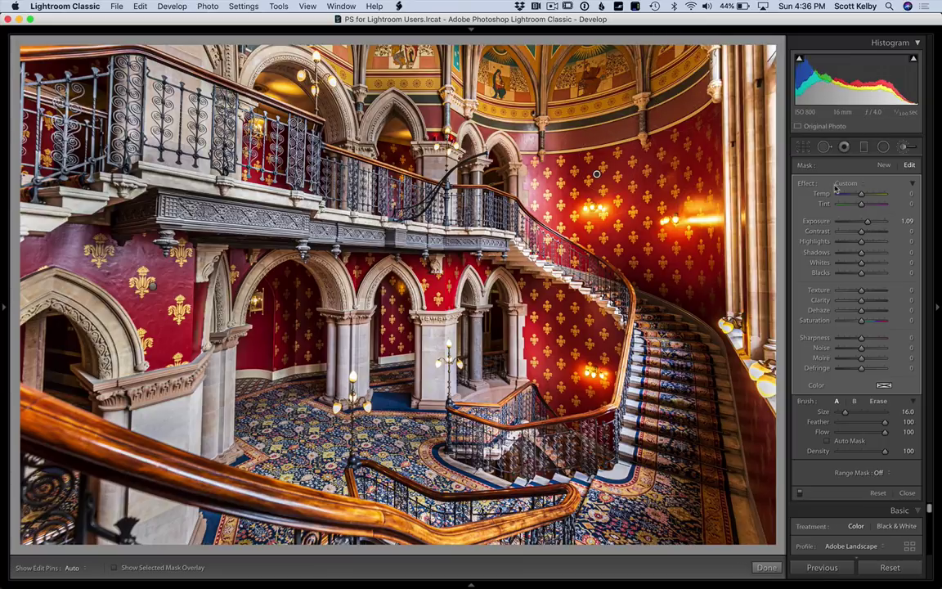
# Start another brush mask at Exposure 1.09 and size 8.0 and brighten the red walls inside the lower arches
pyautogui.click(884, 166)
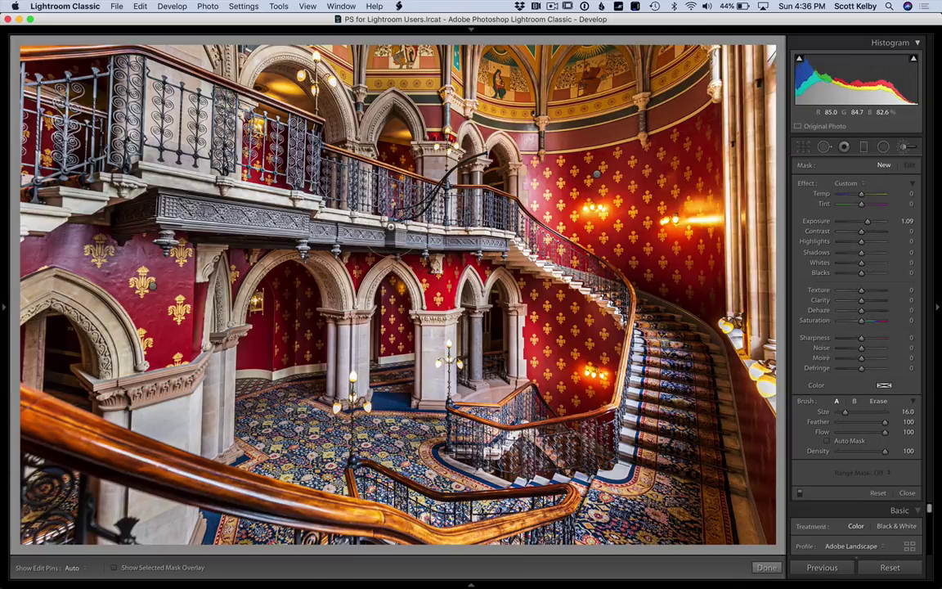
pyautogui.press('[')
pyautogui.press('[')
pyautogui.press('[')
pyautogui.press('[')
pyautogui.press('[')
pyautogui.press('h')
pyautogui.moveTo(275, 302)
pyautogui.mouseDown()
pyautogui.moveTo(261, 327)
pyautogui.moveTo(269, 278)
pyautogui.moveTo(277, 279)
pyautogui.moveTo(249, 360)
pyautogui.moveTo(304, 274)
pyautogui.mouseUp()
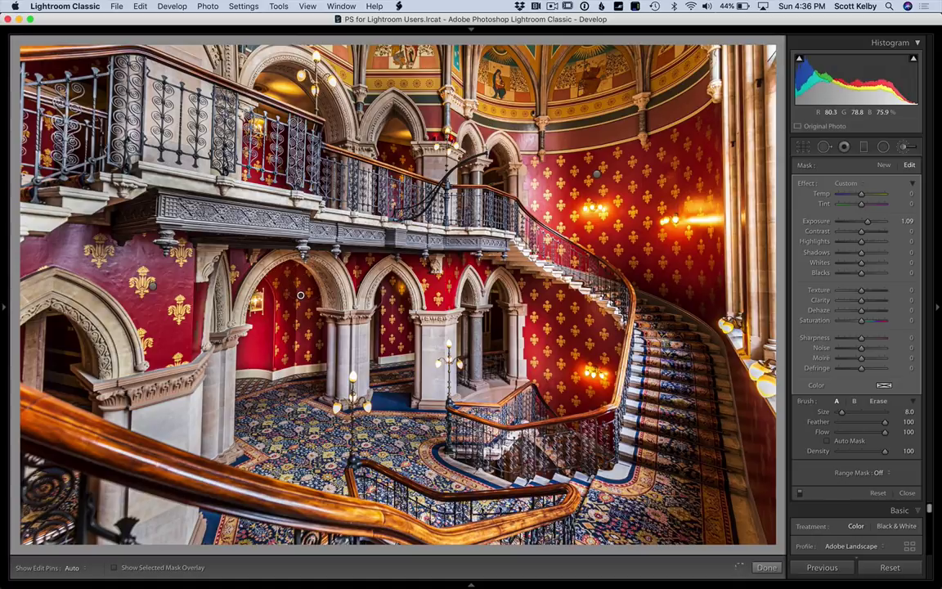
pyautogui.moveTo(392, 291); pyautogui.dragTo(393, 345)
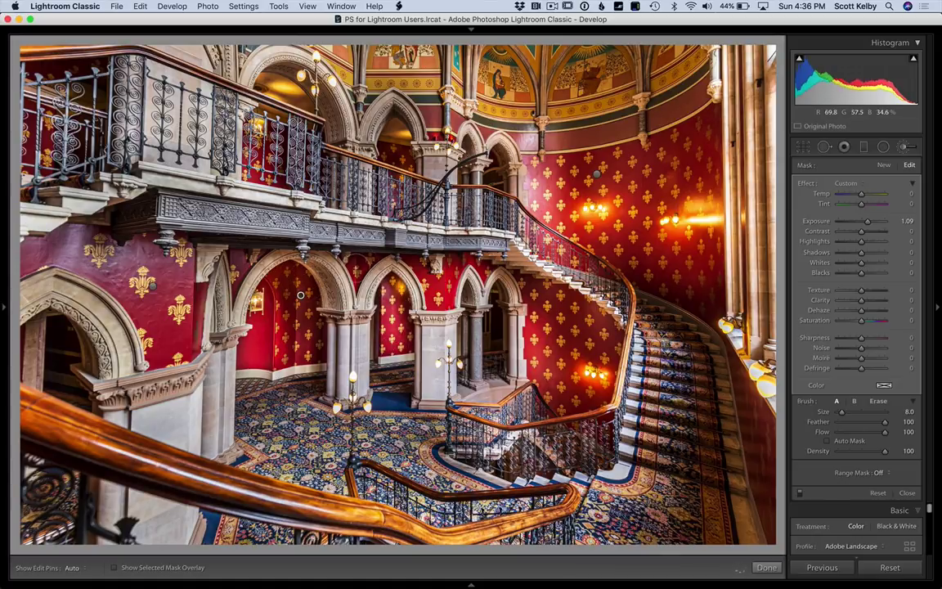
# Extend the brightening mask over the upper arch alcoves, the lower arch beside the stairs, and the left doorway and foreground railing
pyautogui.press('h')
pyautogui.moveTo(303, 141)
pyautogui.mouseDown()
pyautogui.moveTo(285, 164)
pyautogui.moveTo(289, 103)
pyautogui.moveTo(269, 95)
pyautogui.moveTo(304, 116)
pyautogui.mouseUp()
pyautogui.press('h')
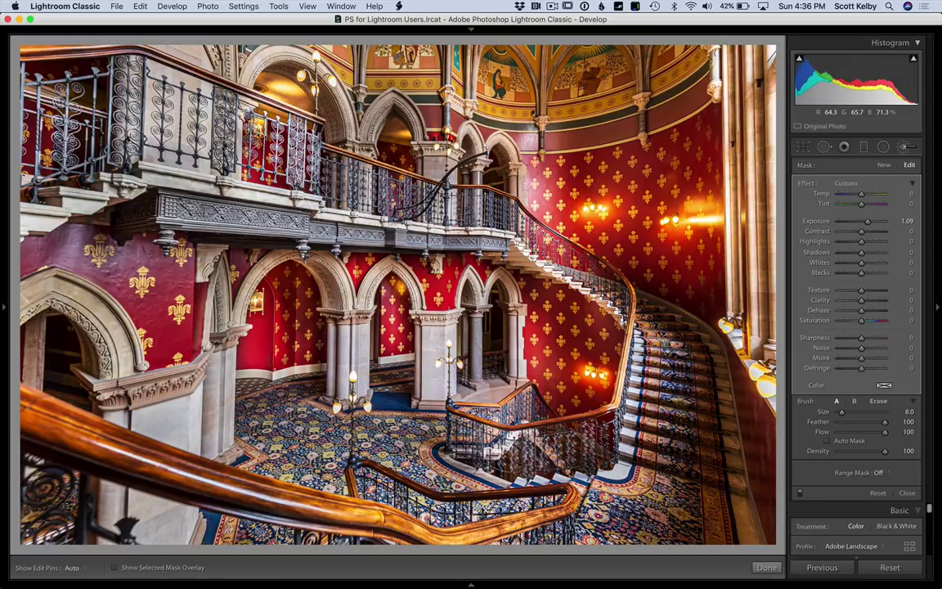
pyautogui.moveTo(387, 157)
pyautogui.mouseDown()
pyautogui.moveTo(393, 135)
pyautogui.moveTo(404, 161)
pyautogui.moveTo(398, 199)
pyautogui.mouseUp()
pyautogui.moveTo(497, 169)
pyautogui.mouseDown()
pyautogui.moveTo(491, 206)
pyautogui.moveTo(465, 167)
pyautogui.moveTo(469, 155)
pyautogui.mouseUp()
pyautogui.moveTo(498, 313); pyautogui.dragTo(494, 367)
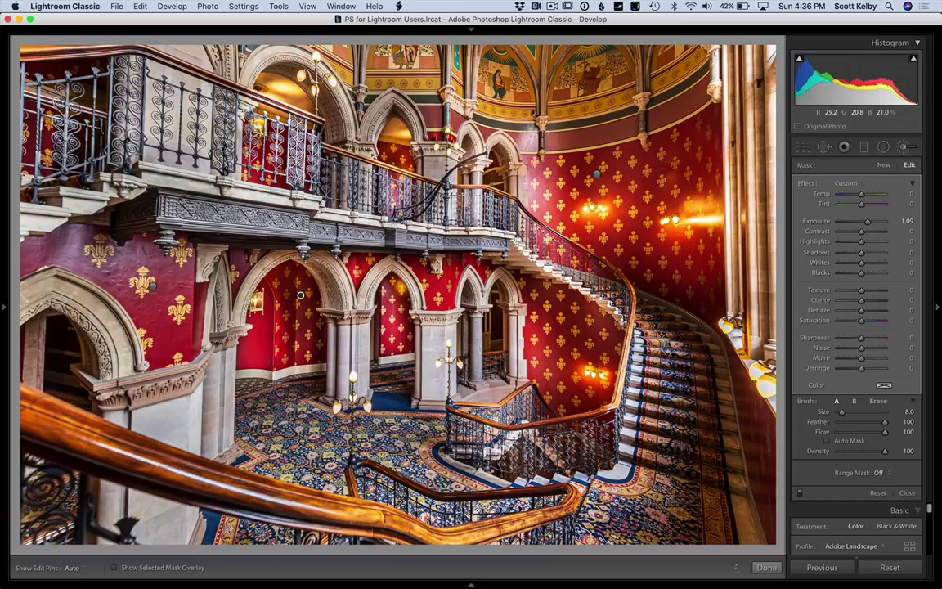
pyautogui.moveTo(67, 396)
pyautogui.mouseDown()
pyautogui.moveTo(46, 311)
pyautogui.moveTo(51, 317)
pyautogui.mouseUp()
pyautogui.moveTo(66, 497)
pyautogui.mouseDown()
pyautogui.moveTo(47, 430)
pyautogui.moveTo(61, 543)
pyautogui.mouseUp()
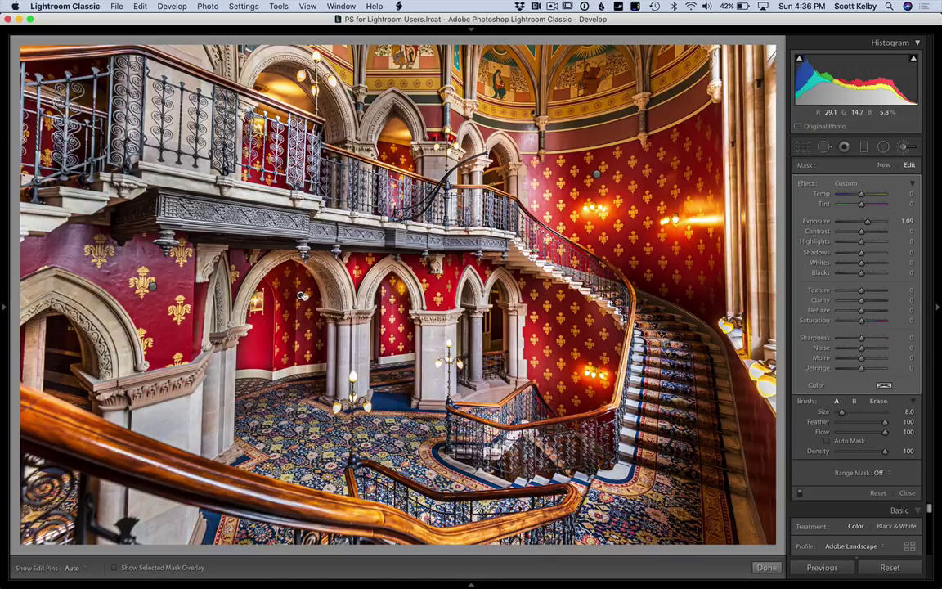
# Reselect the darkening mask on the left foreground wall and set its Exposure to −0.76
pyautogui.click(597, 174)
pyautogui.click(153, 288)
pyautogui.moveTo(151, 288)
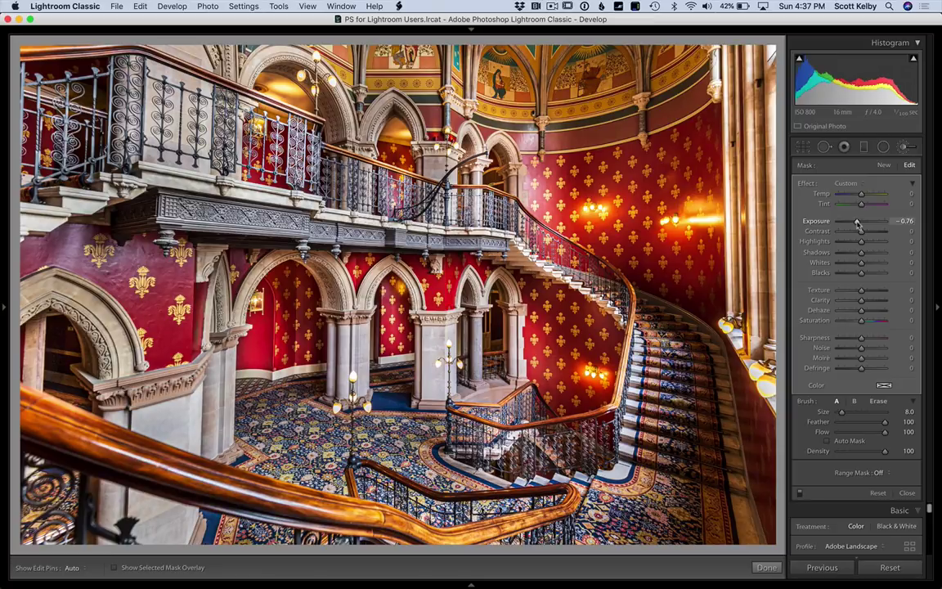
# Set the left foreground wall's darkening mask to Exposure −0.48 and Highlights −56, and start a new brush mask at Exposure 1.09
pyautogui.moveTo(857, 223); pyautogui.dragTo(848, 245)
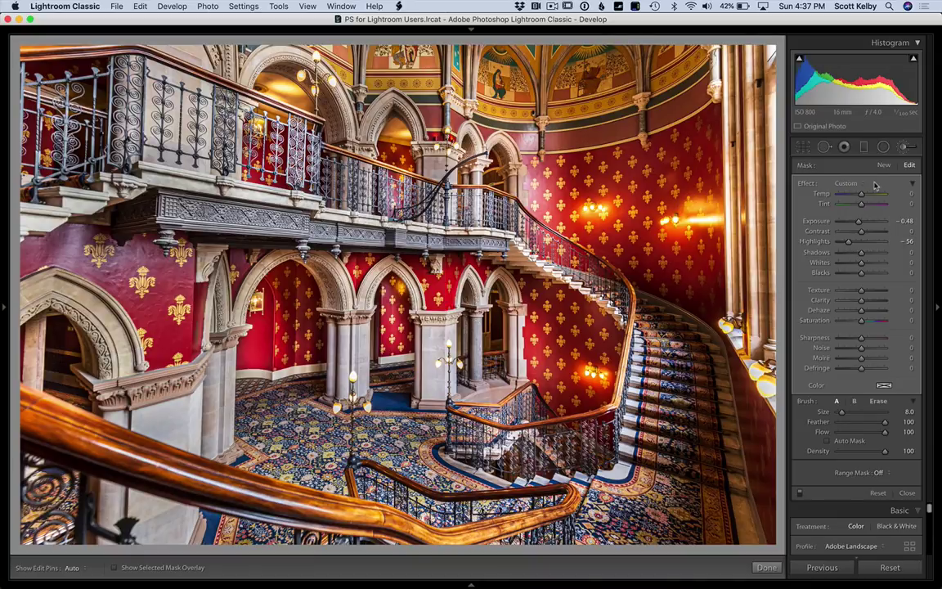
pyautogui.click(906, 147)
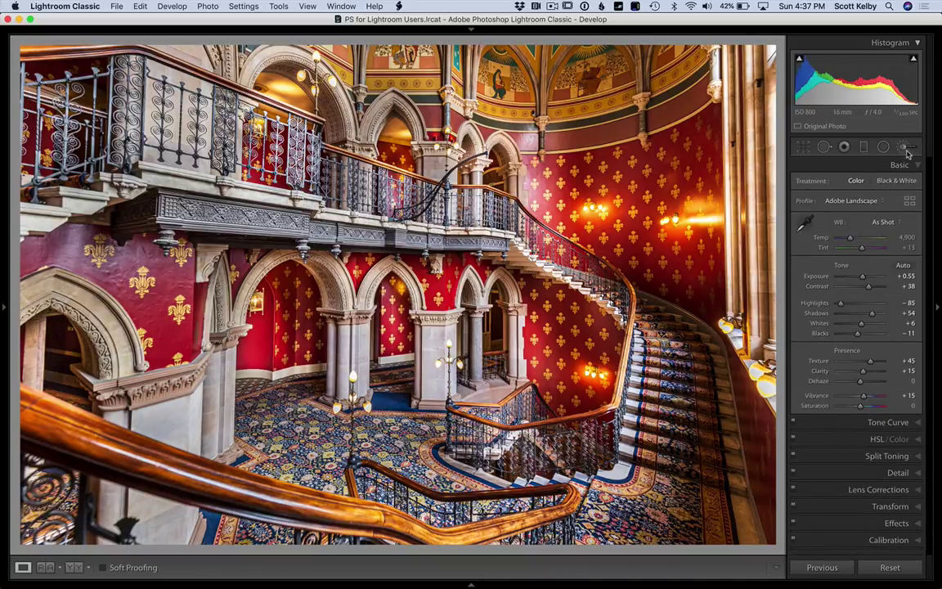
pyautogui.click(906, 147)
pyautogui.click(884, 166)
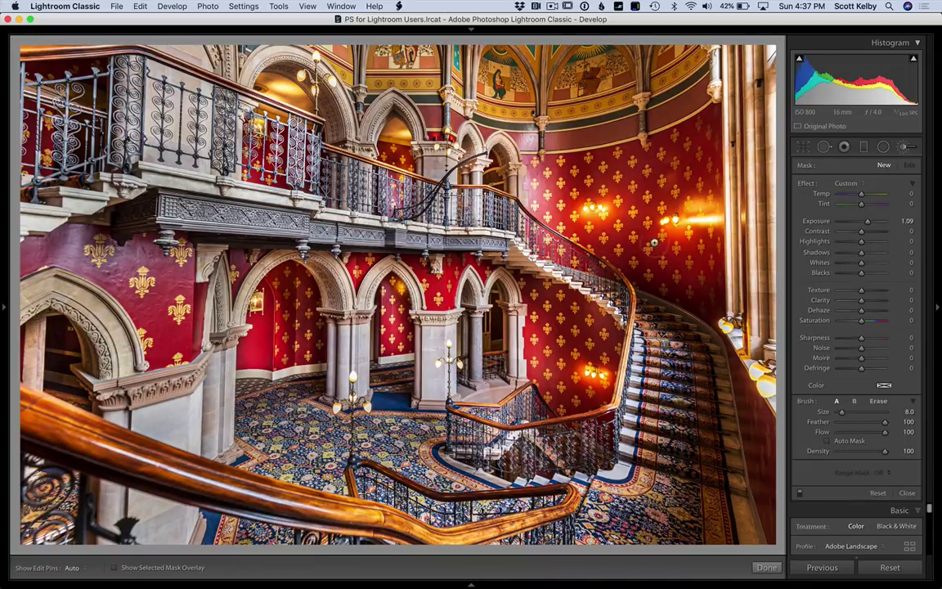
pyautogui.moveTo(625, 303)
pyautogui.mouseDown()
pyautogui.moveTo(626, 409)
pyautogui.moveTo(597, 343)
pyautogui.moveTo(621, 437)
pyautogui.mouseUp()
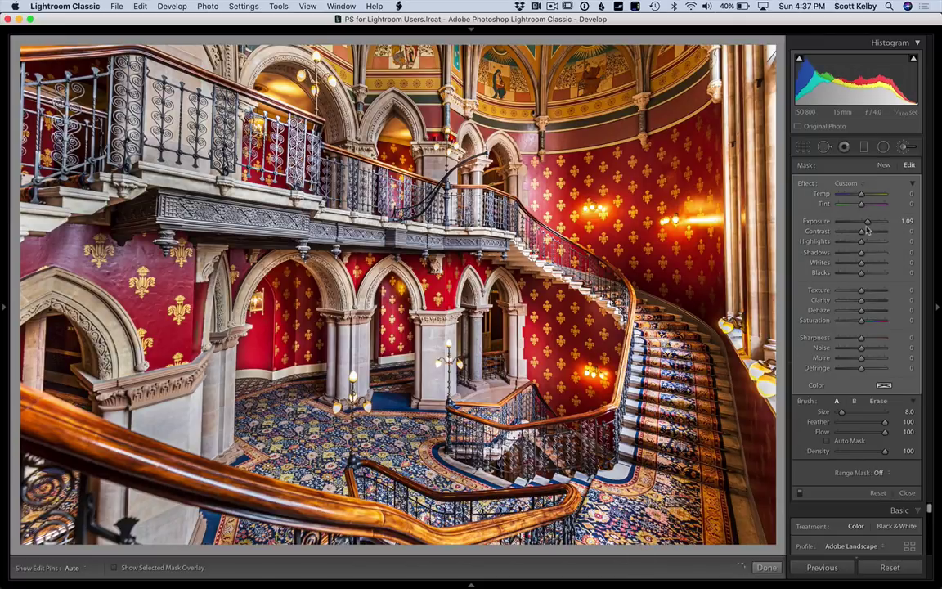
pyautogui.moveTo(868, 225); pyautogui.dragTo(864, 224)
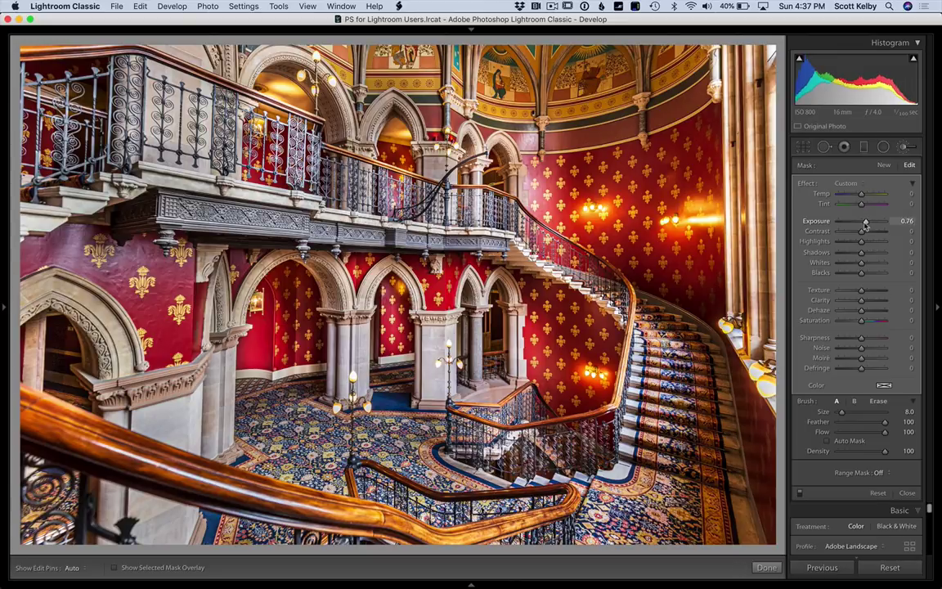
pyautogui.press('Delete')
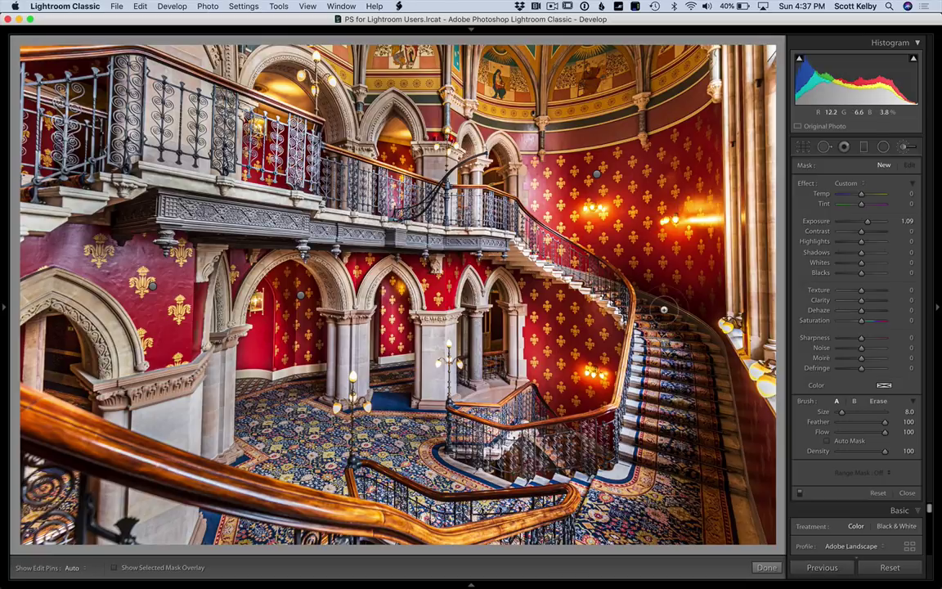
# Paint a brush mask at Exposure 1.09 over the dark curved staircase, its carpet runner and the carpet at its foot
pyautogui.press('h')
pyautogui.moveTo(605, 298)
pyautogui.mouseDown()
pyautogui.moveTo(642, 400)
pyautogui.moveTo(646, 470)
pyautogui.moveTo(556, 478)
pyautogui.moveTo(633, 421)
pyautogui.moveTo(620, 412)
pyautogui.mouseUp()
pyautogui.moveTo(683, 451)
pyautogui.mouseDown()
pyautogui.moveTo(618, 398)
pyautogui.moveTo(613, 356)
pyautogui.moveTo(613, 401)
pyautogui.moveTo(614, 348)
pyautogui.moveTo(622, 434)
pyautogui.moveTo(610, 425)
pyautogui.moveTo(611, 327)
pyautogui.mouseUp()
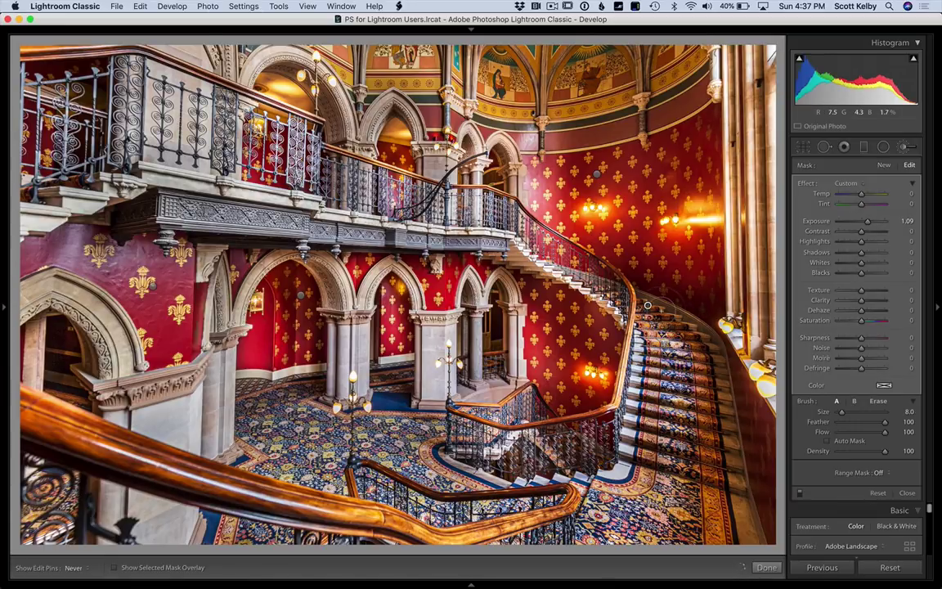
pyautogui.moveTo(685, 314)
pyautogui.mouseDown()
pyautogui.moveTo(709, 353)
pyautogui.moveTo(726, 459)
pyautogui.mouseUp()
pyautogui.press('h')
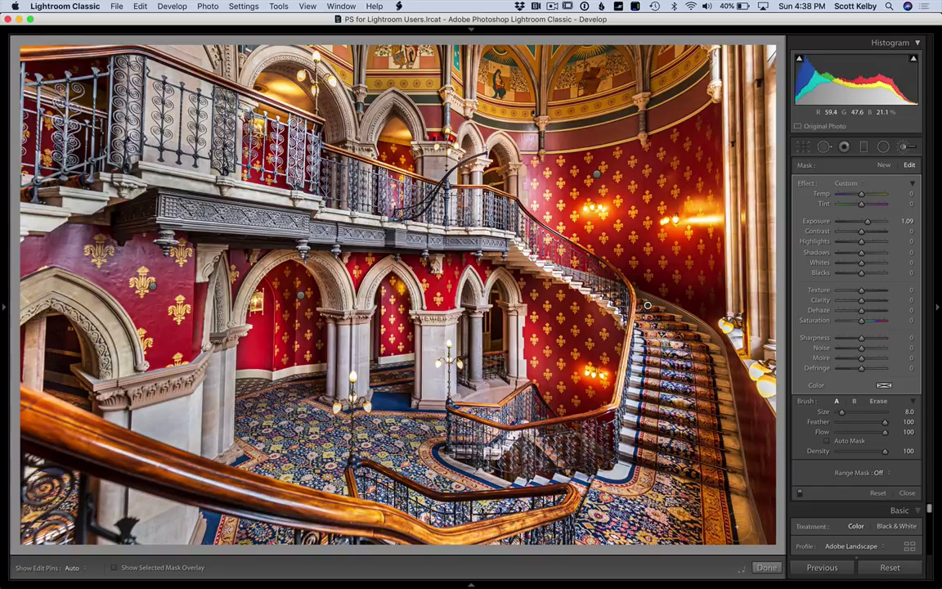
# Extend the staircase brightening mask over the patterned floor near the lower arches and the upper-left balcony railing, and finish the brush edit
pyautogui.press('h')
pyautogui.moveTo(231, 358)
pyautogui.mouseDown()
pyautogui.moveTo(254, 355)
pyautogui.moveTo(221, 368)
pyautogui.moveTo(246, 386)
pyautogui.moveTo(286, 343)
pyautogui.moveTo(345, 339)
pyautogui.moveTo(388, 381)
pyautogui.moveTo(378, 396)
pyautogui.moveTo(321, 381)
pyautogui.mouseUp()
pyautogui.press('h')
pyautogui.press('h')
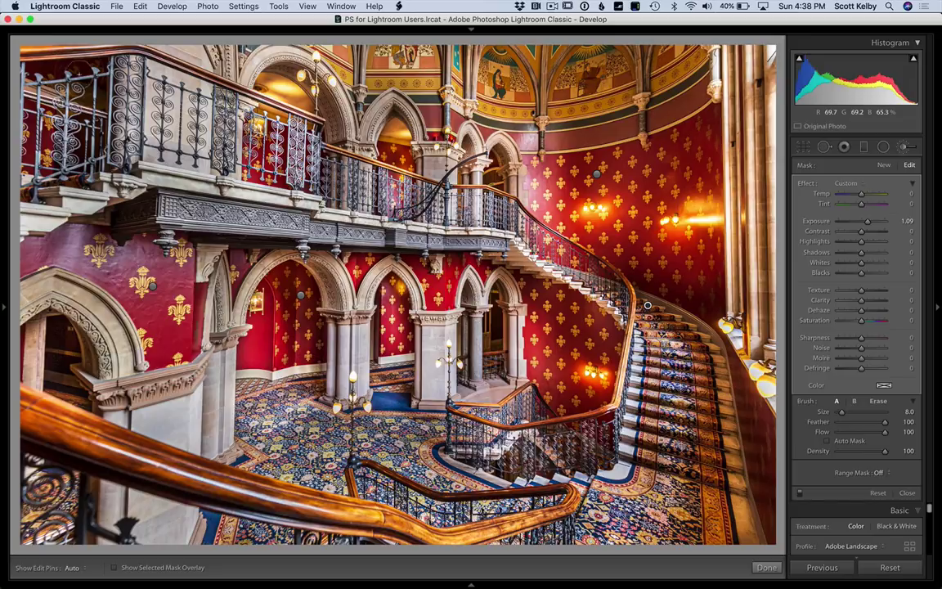
pyautogui.moveTo(80, 69)
pyautogui.mouseDown()
pyautogui.moveTo(80, 59)
pyautogui.moveTo(32, 70)
pyautogui.moveTo(34, 167)
pyautogui.moveTo(90, 164)
pyautogui.moveTo(110, 139)
pyautogui.mouseUp()
pyautogui.press('h')
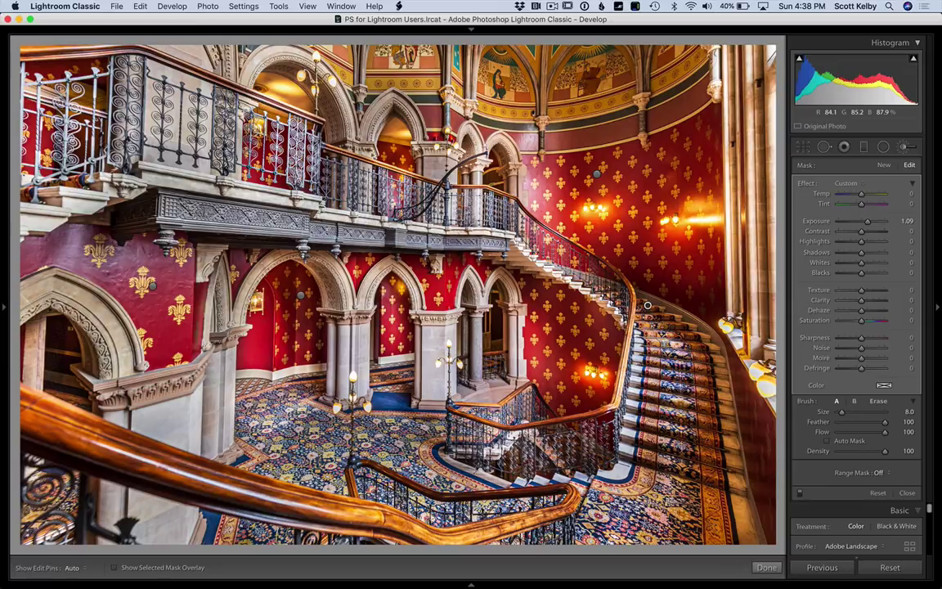
pyautogui.click(766, 568)
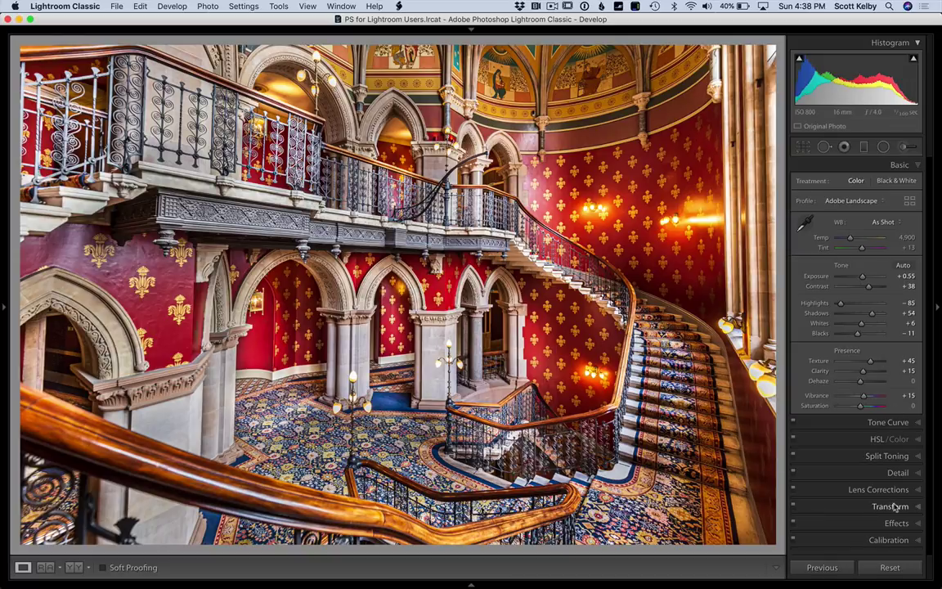
# Adjust the perspective transform to Vertical +23, Horizontal +7 and Rotate −0.8
pyautogui.click(894, 508)
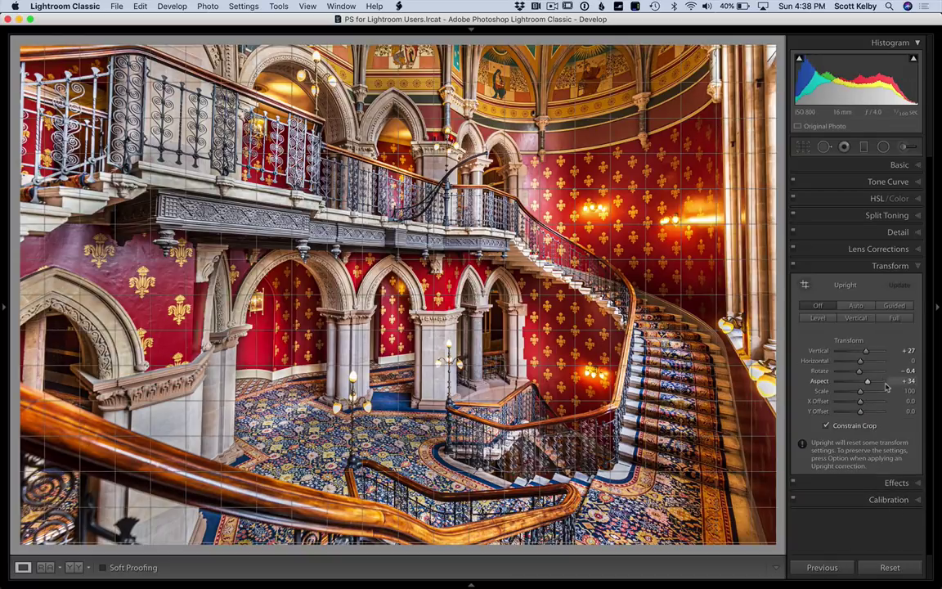
pyautogui.moveTo(867, 351); pyautogui.dragTo(867, 352)
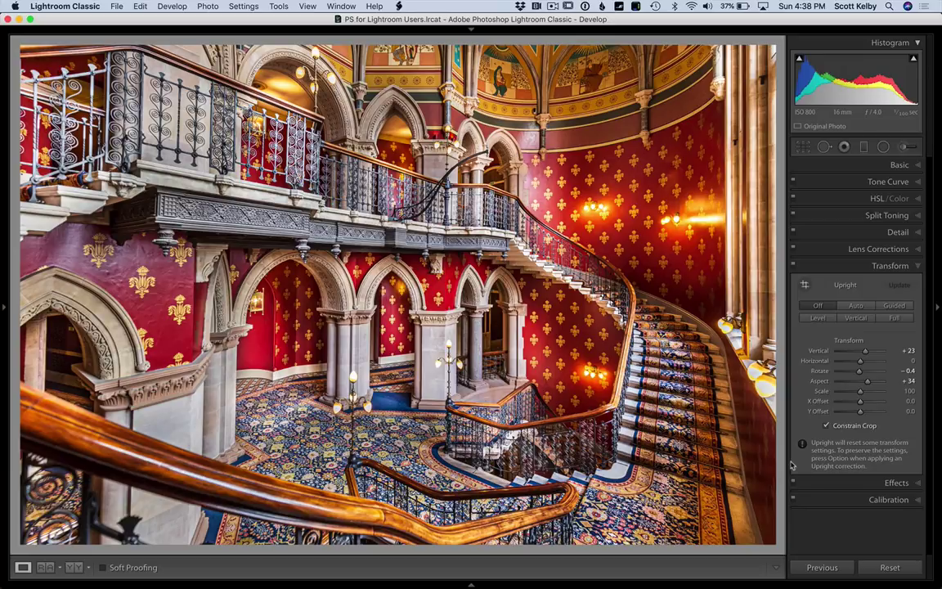
pyautogui.moveTo(861, 361); pyautogui.dragTo(861, 365)
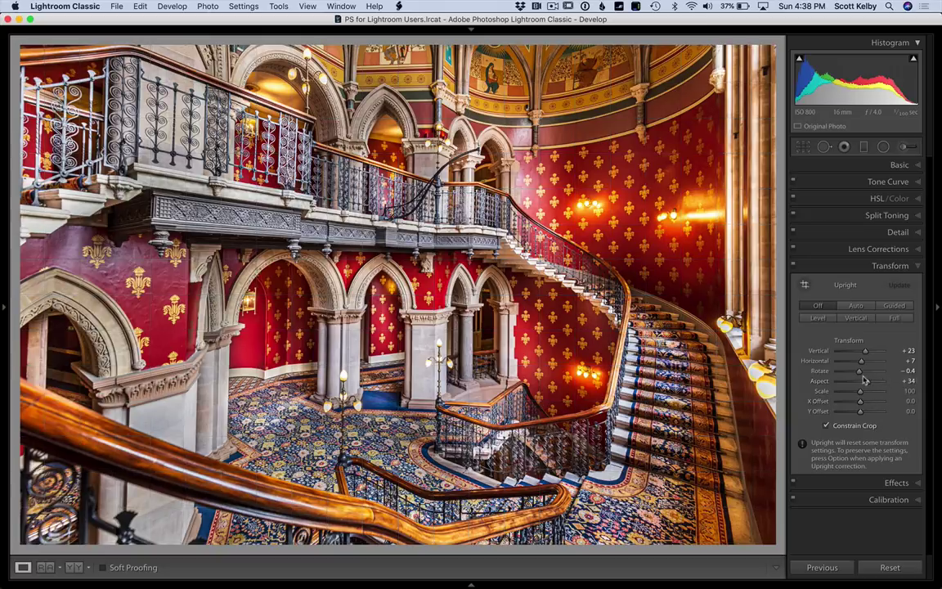
pyautogui.moveTo(859, 374); pyautogui.dragTo(858, 374)
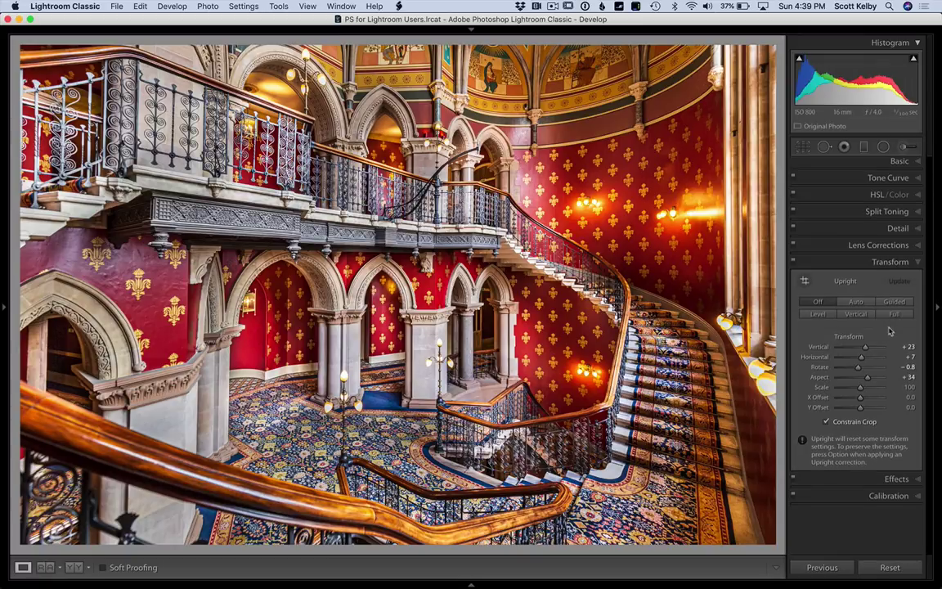
# Set the post-crop vignetting Amount to −15 and warm the white balance Temp to 5,367
pyautogui.click(895, 483)
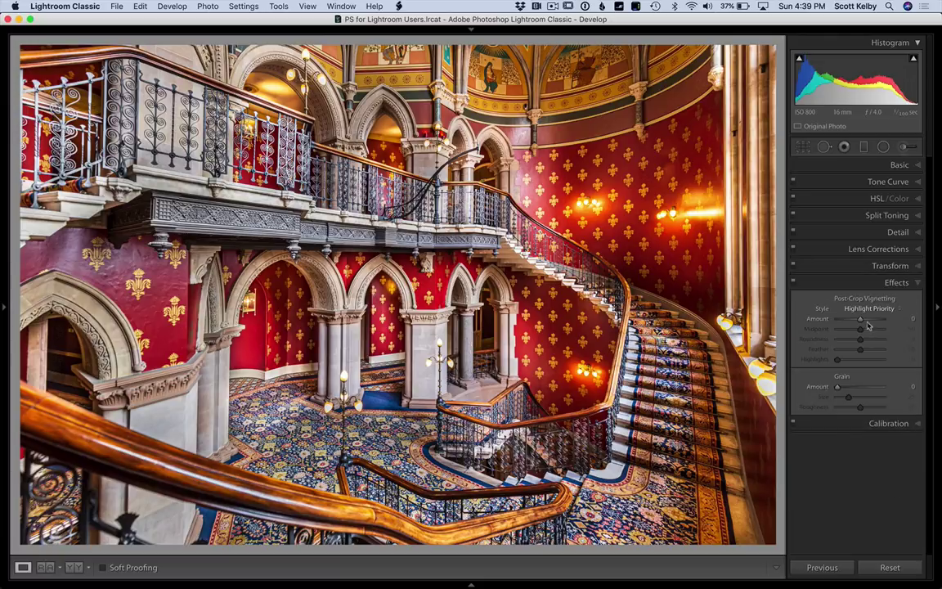
pyautogui.moveTo(860, 321); pyautogui.dragTo(857, 322)
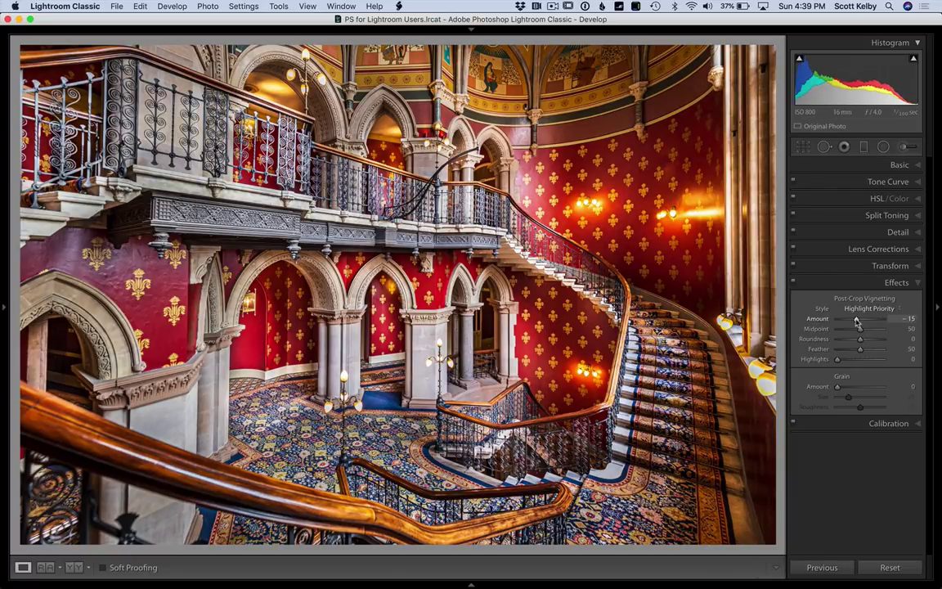
pyautogui.click(899, 165)
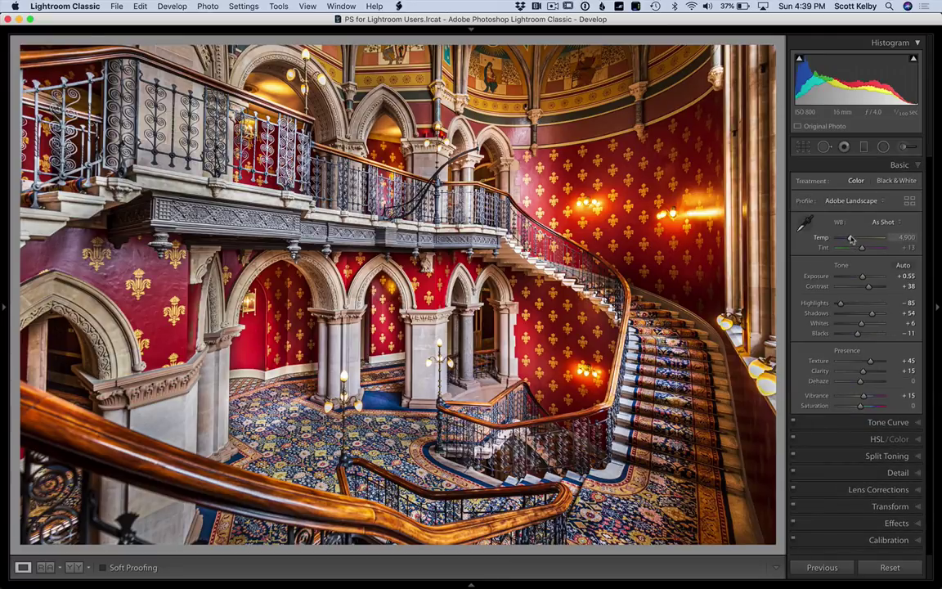
pyautogui.moveTo(850, 239); pyautogui.dragTo(854, 240)
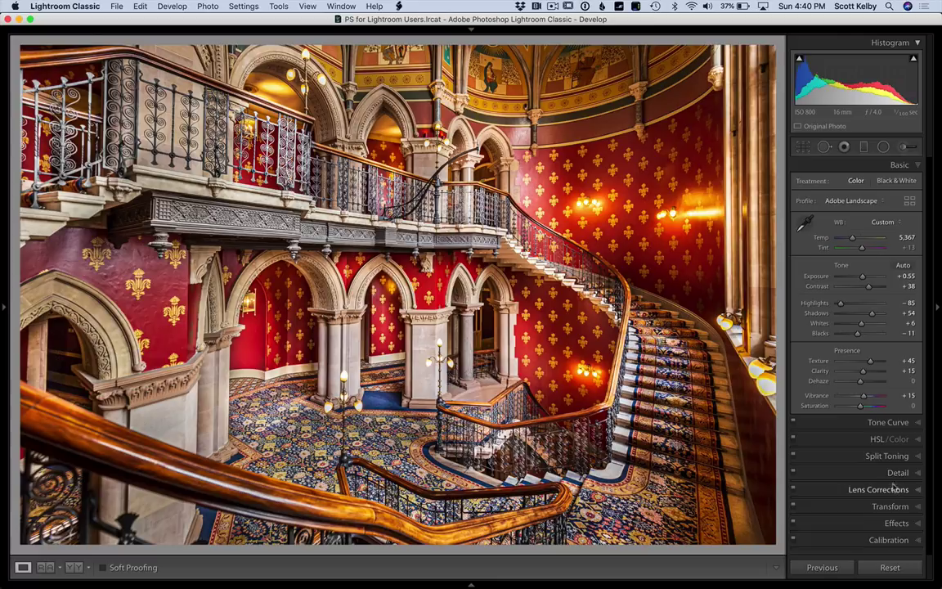
# Set the sharpening Amount to 80
pyautogui.click(898, 473)
pyautogui.moveTo(850, 263); pyautogui.dragTo(862, 264)
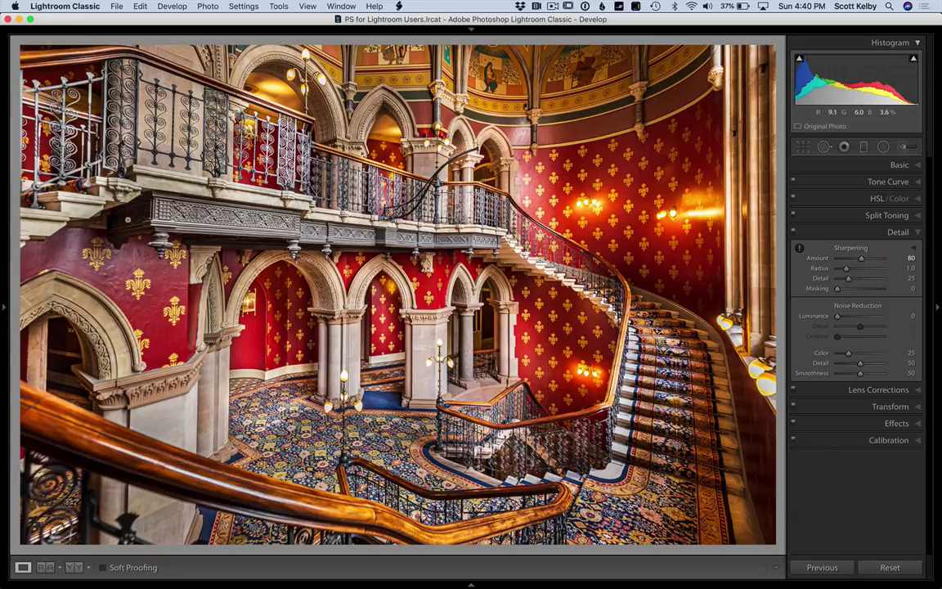
# Brush a new mask over the dark carved beam beneath the balcony with Exposure 1.27, Shadows 19 and Temp −45
pyautogui.press('k')
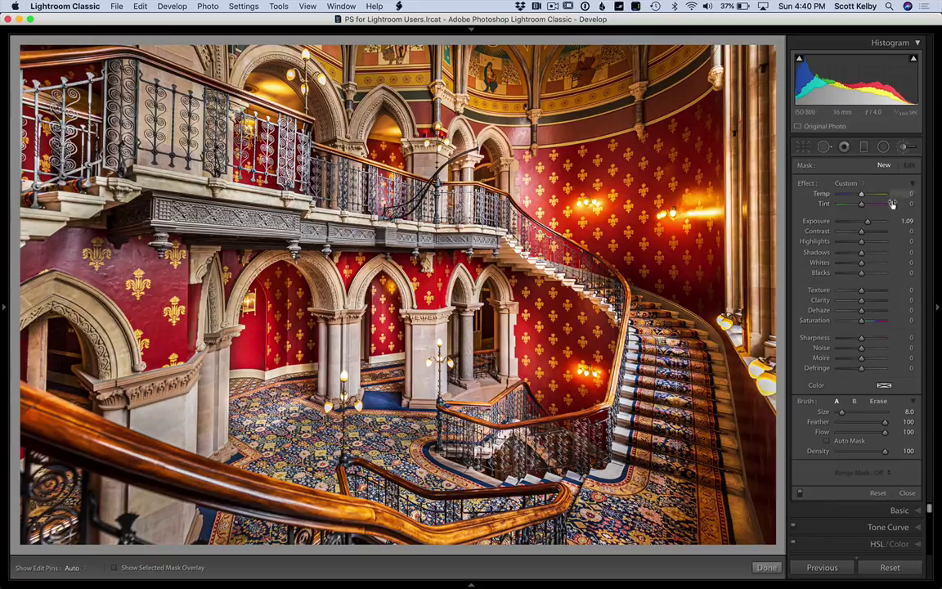
pyautogui.moveTo(867, 222); pyautogui.dragTo(867, 251)
pyautogui.moveTo(121, 218); pyautogui.dragTo(147, 203)
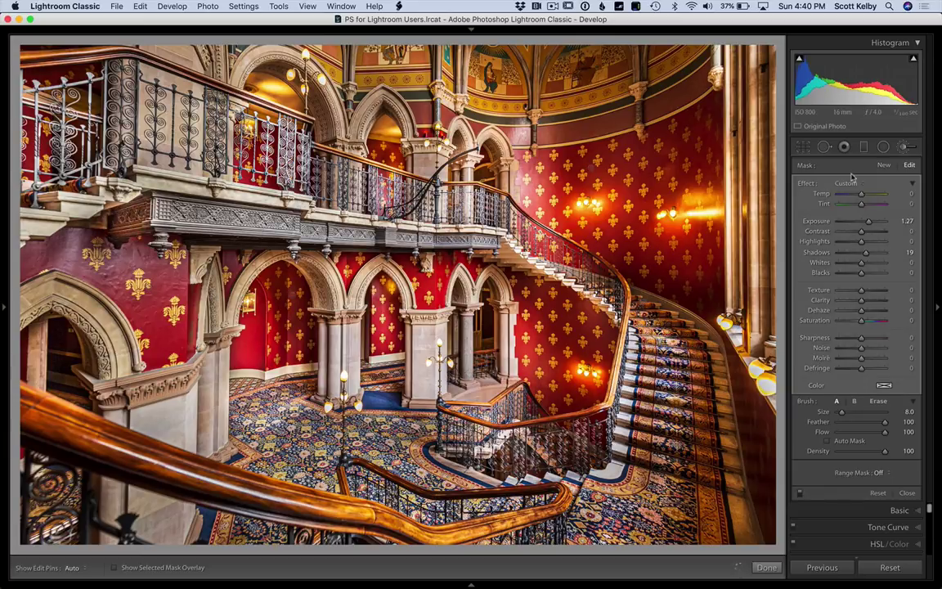
pyautogui.moveTo(861, 194); pyautogui.dragTo(855, 196)
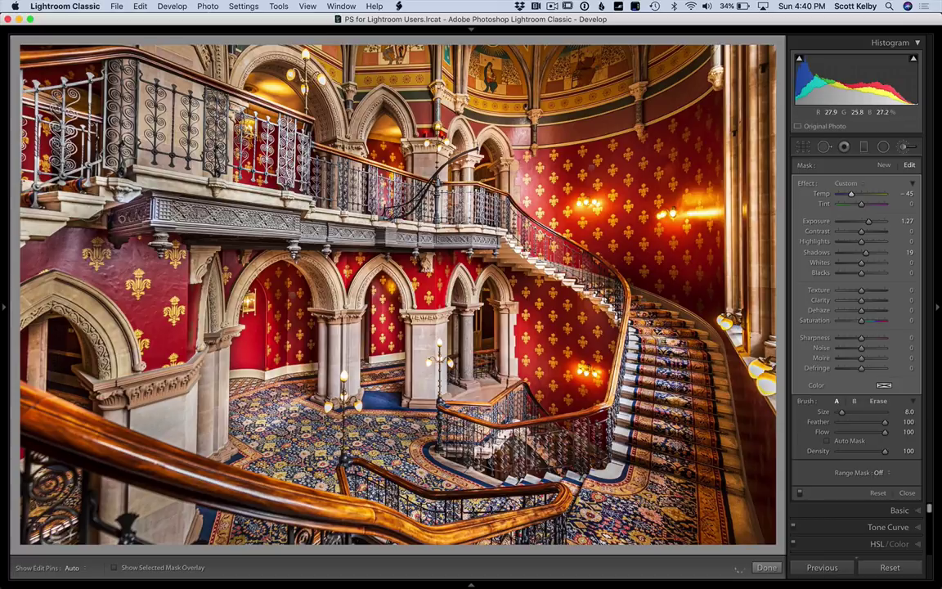
# Erase the mask's spill from the stonework beside the left end of the carved beam and close the brush
pyautogui.press('h')
pyautogui.press('alt')
pyautogui.moveTo(114, 173)
pyautogui.mouseDown()
pyautogui.moveTo(94, 181)
pyautogui.moveTo(88, 216)
pyautogui.mouseUp()
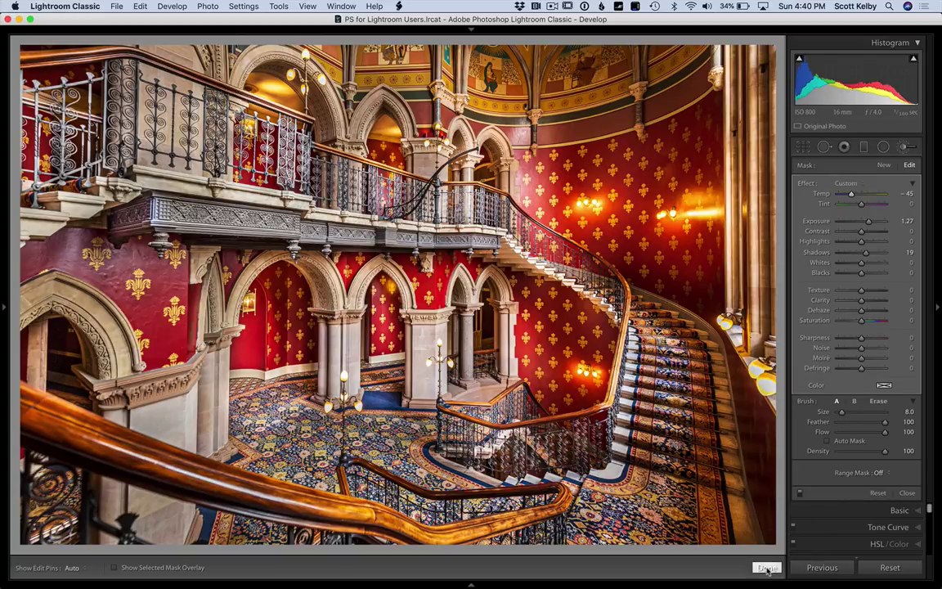
pyautogui.press('k')
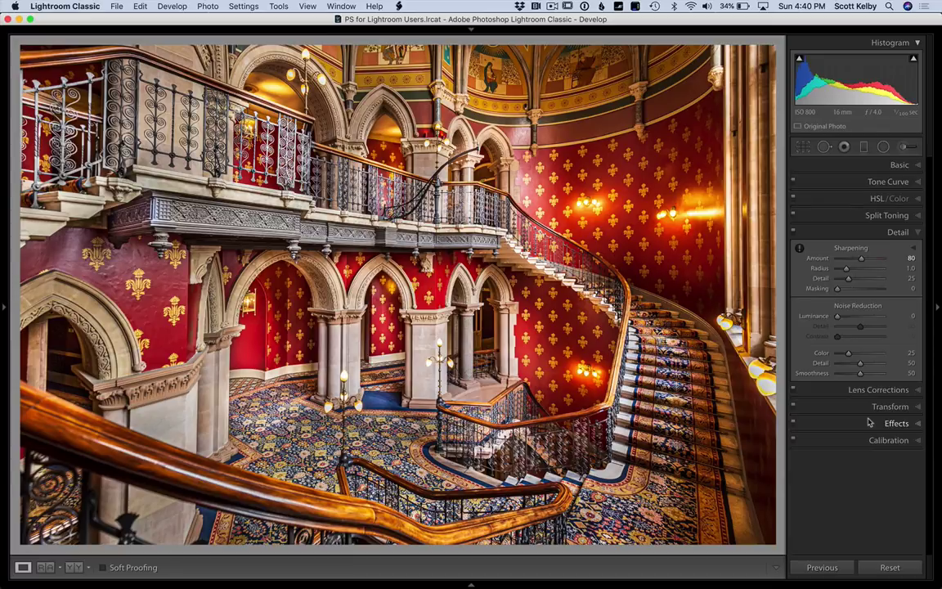
# Compare the original and edited photo side by side with the side panels hidden, and return to the single view
pyautogui.press('y')
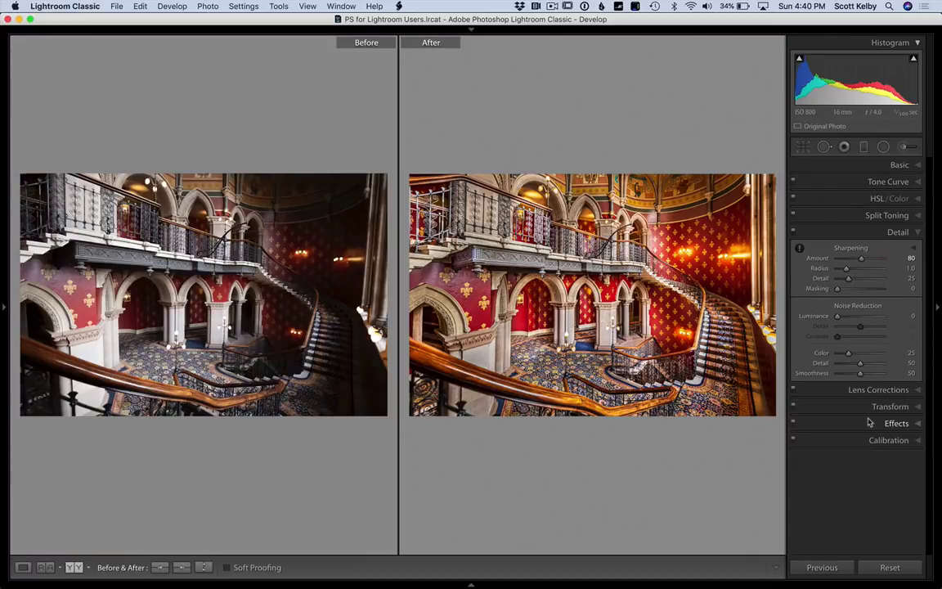
pyautogui.press('Tab')
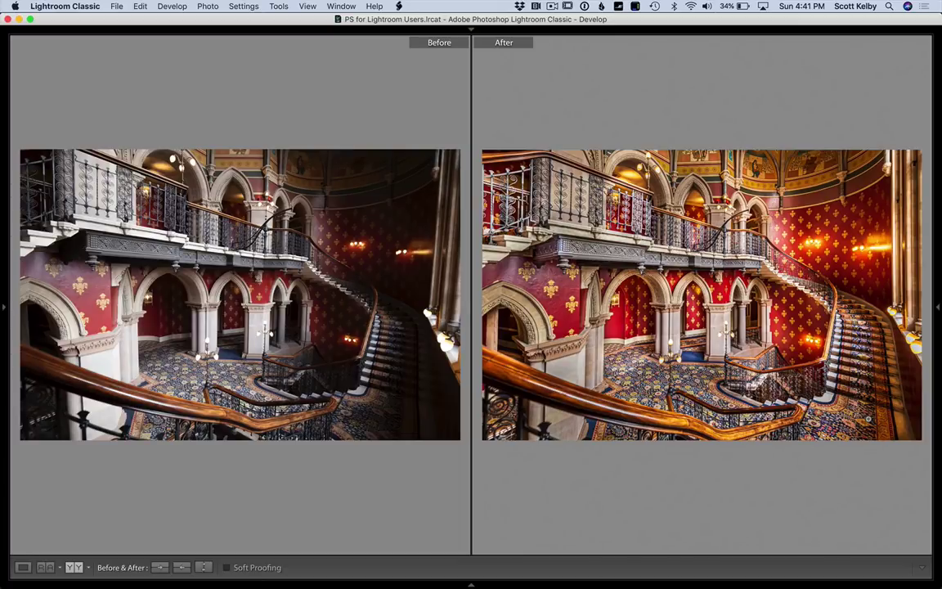
pyautogui.press('y')
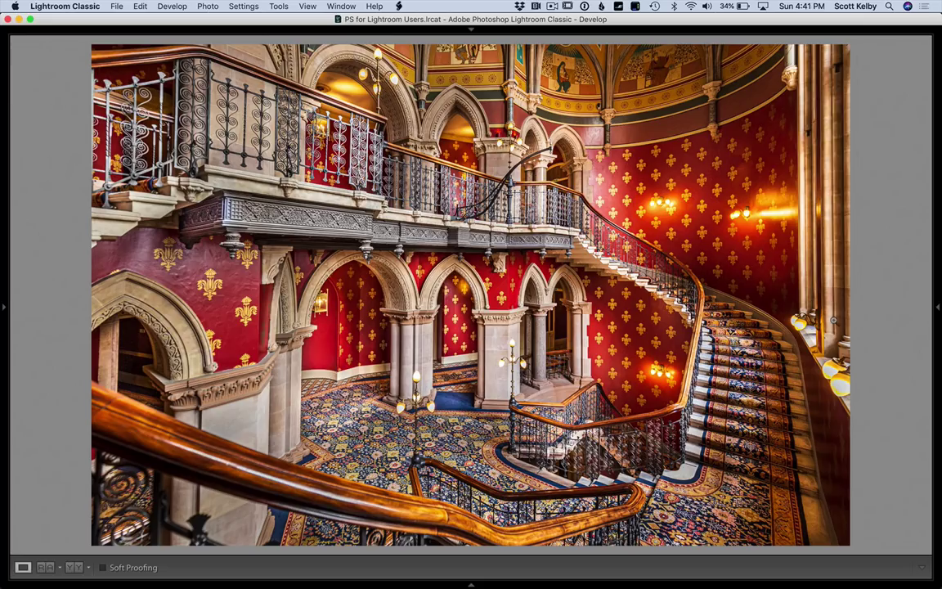
# Open the edited photo in Photoshop and duplicate its background onto a new layer
pyautogui.press('super+e')
pyautogui.press('Escape')
pyautogui.press('super+e')
pyautogui.press('super+j')
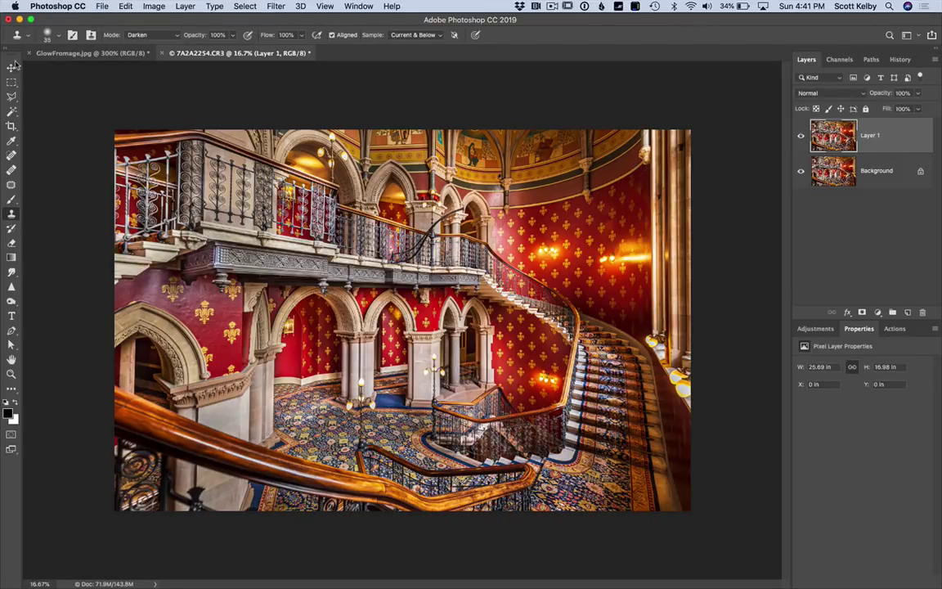
# Distort Layer 1 with Free Transform by pulling its upper-right and lower-right corners slightly outward, and compare it with the original
pyautogui.press('v')
pyautogui.press('super+t')
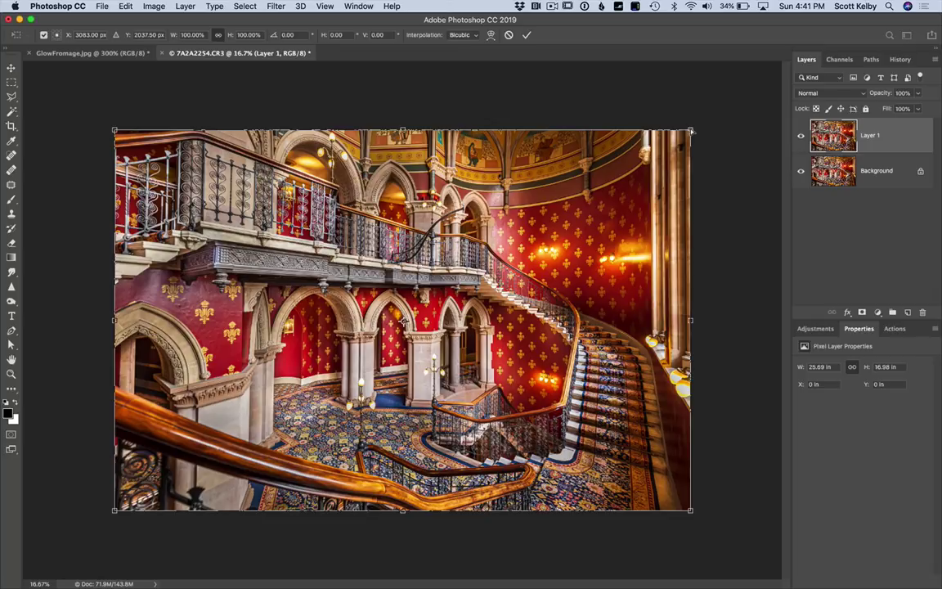
pyautogui.moveTo(691, 131); pyautogui.dragTo(693, 120)
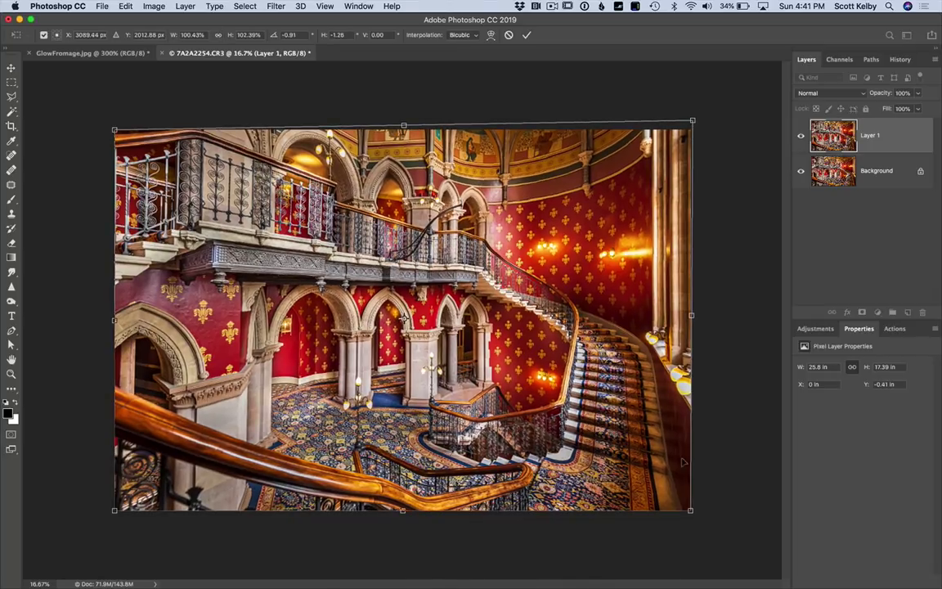
pyautogui.moveTo(691, 511); pyautogui.dragTo(696, 522)
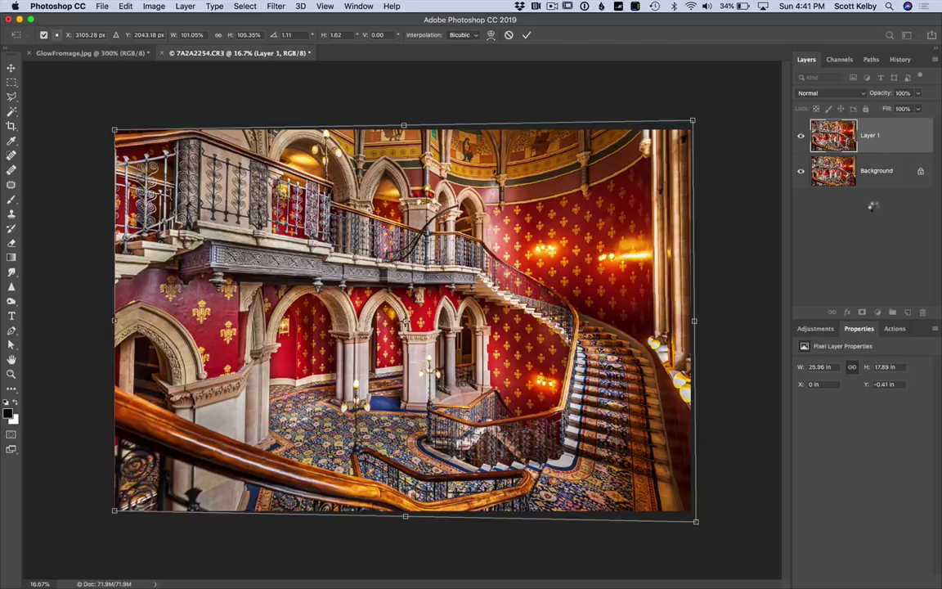
pyautogui.press('Return')
pyautogui.click(801, 136)
pyautogui.click(802, 137)
# Distort Layer 1 again by pulling its upper-right corner farther outward to straighten the columns on the right
pyautogui.hotkey('ctrl', 't')
pyautogui.moveTo(712, 120); pyautogui.dragTo(702, 119)
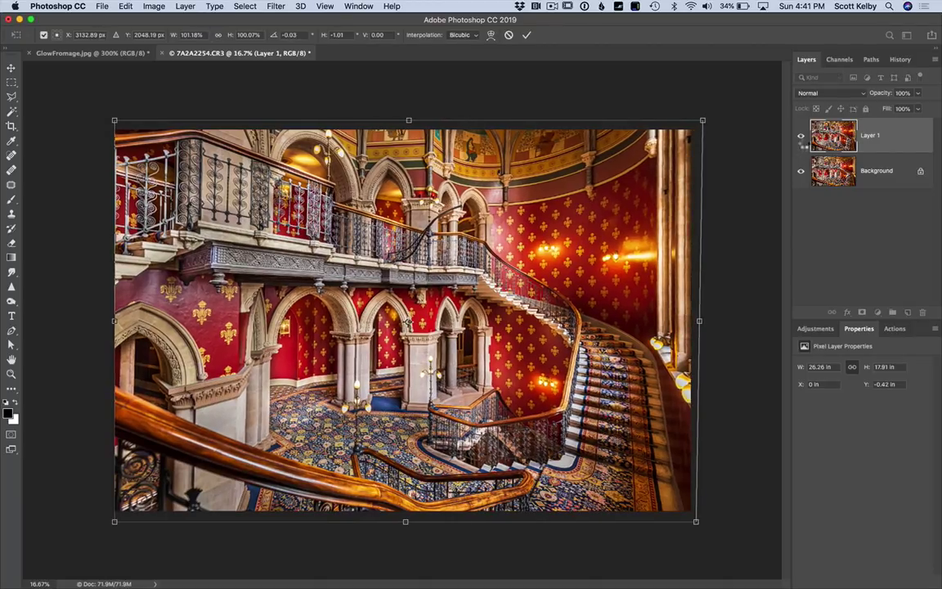
pyautogui.press('Return')
# Compare the distorted layer with the original by toggling Layer 1's visibility, and merge it down into the Background
pyautogui.click(801, 136)
pyautogui.click(801, 137)
pyautogui.click(802, 137)
pyautogui.click(801, 138)
pyautogui.click(801, 137)
pyautogui.click(801, 136)
pyautogui.click(802, 137)
pyautogui.click(801, 137)
pyautogui.click(801, 137)
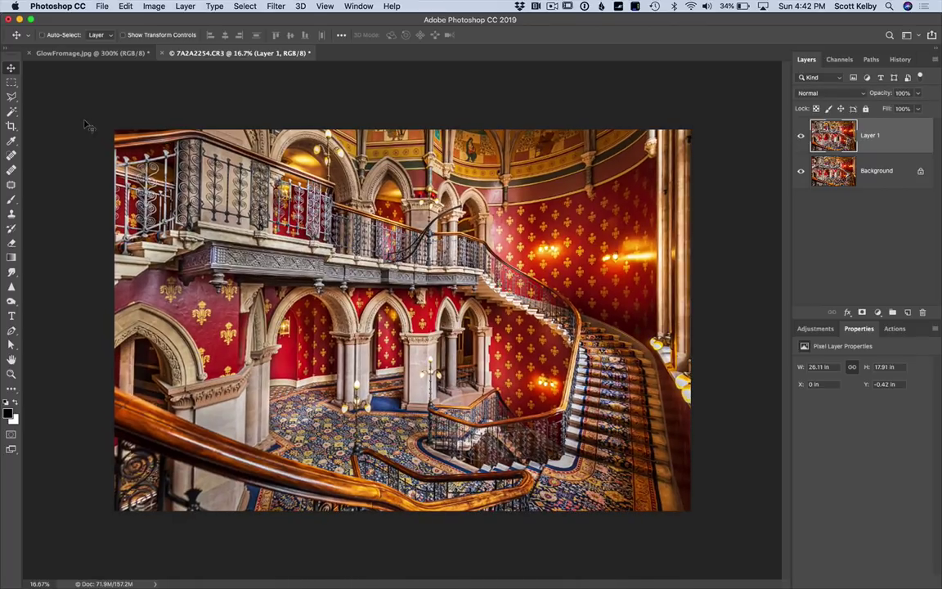
pyautogui.press('super+e')
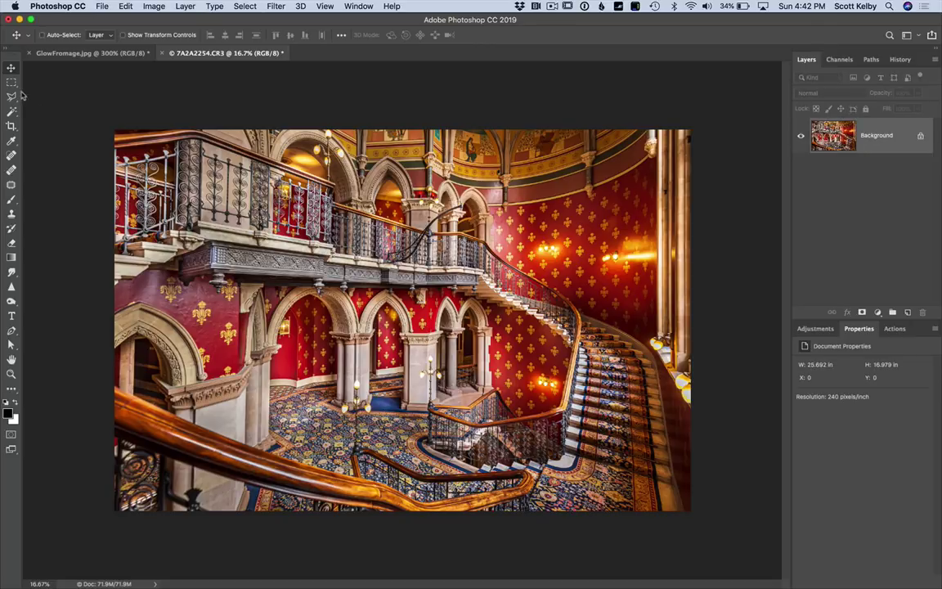
# Unlock the Background layer and make a full-height rectangular selection over roughly the left quarter of the photo
pyautogui.click(918, 136)
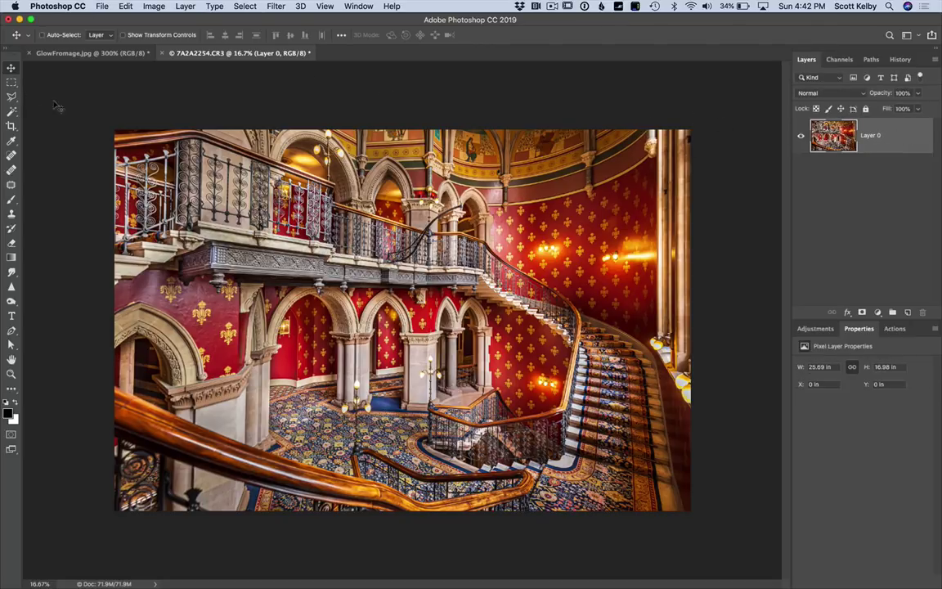
pyautogui.click(12, 82)
pyautogui.moveTo(96, 106); pyautogui.dragTo(269, 544)
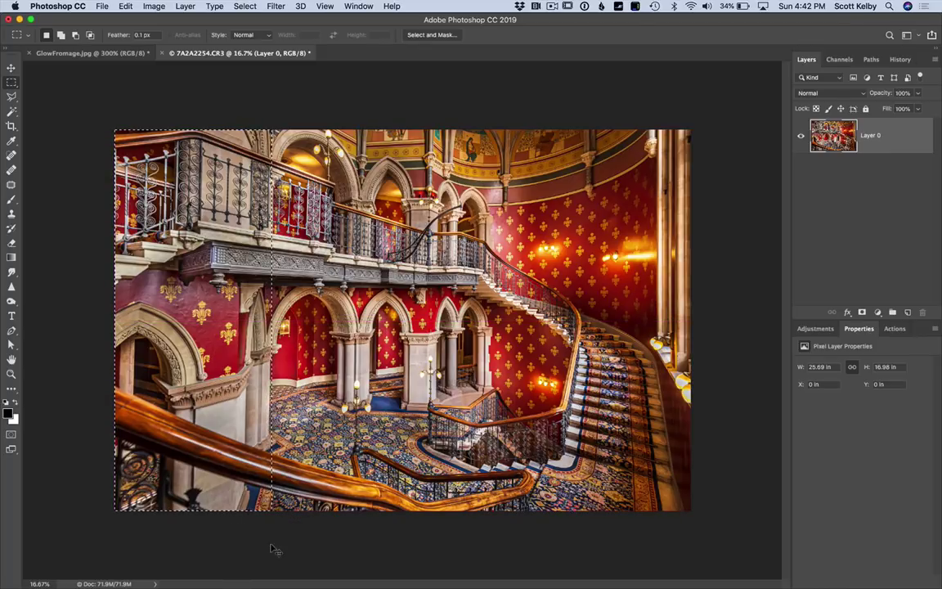
# Squeeze the selected strip with Free Transform from its outer left edge to about 90% width, and deselect it
pyautogui.press('super+t')
pyautogui.moveTo(116, 319)
pyautogui.mouseDown()
pyautogui.moveTo(122, 260)
pyautogui.moveTo(130, 321)
pyautogui.mouseUp()
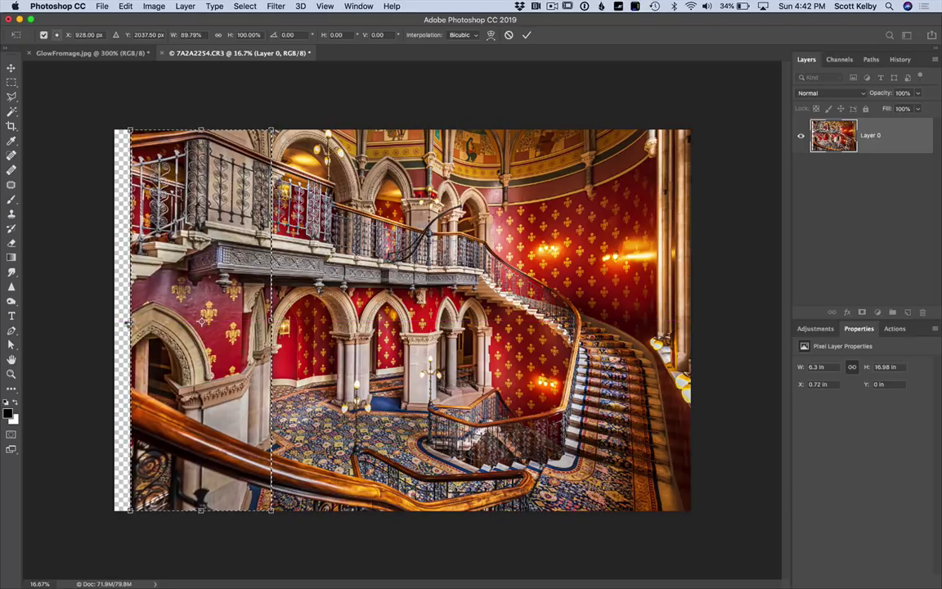
pyautogui.press('Return')
pyautogui.press('super+d')
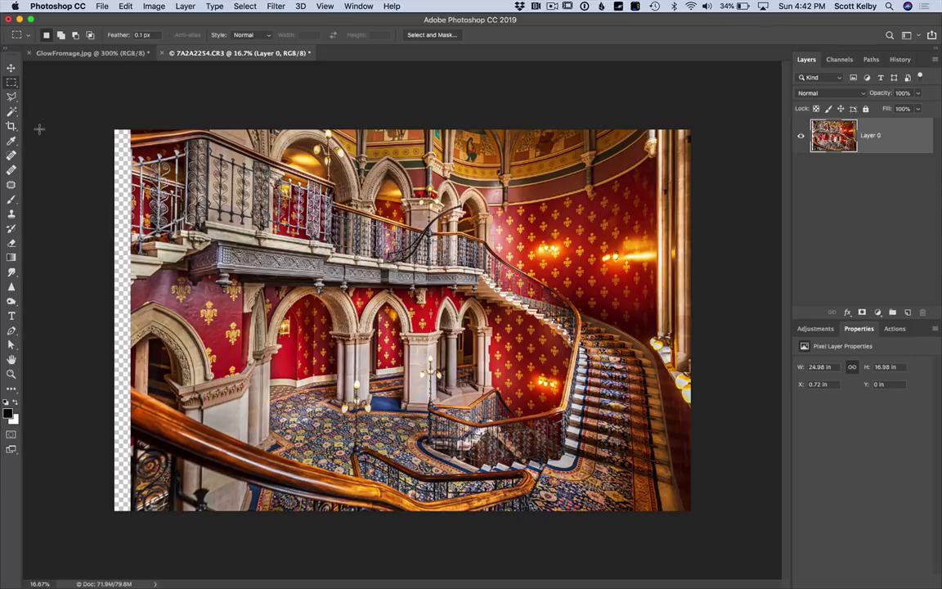
# Crop the image to a rectangular selection that excludes the transparent strip along the photo's left edge
pyautogui.moveTo(131, 131); pyautogui.dragTo(694, 508)
pyautogui.click(154, 5)
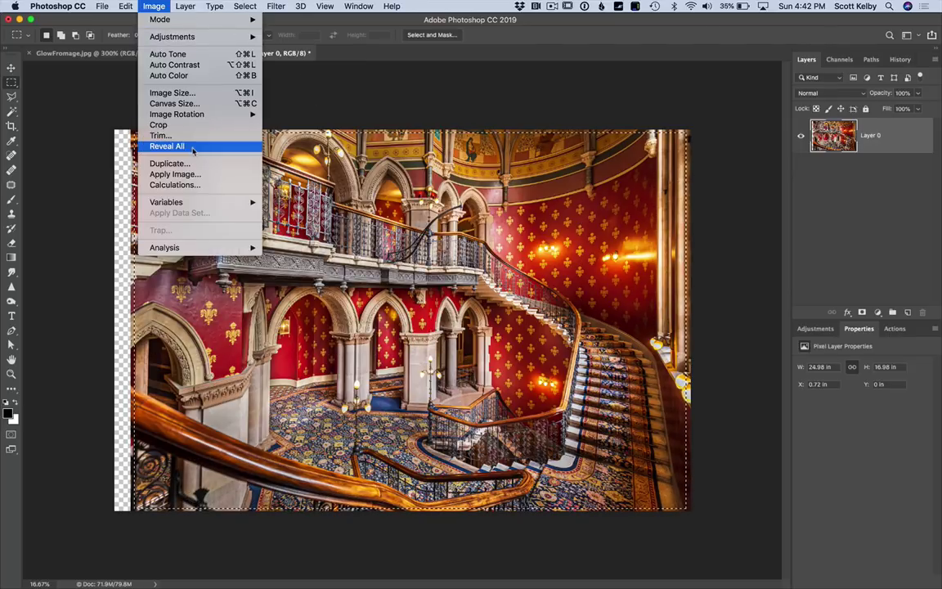
pyautogui.click(189, 127)
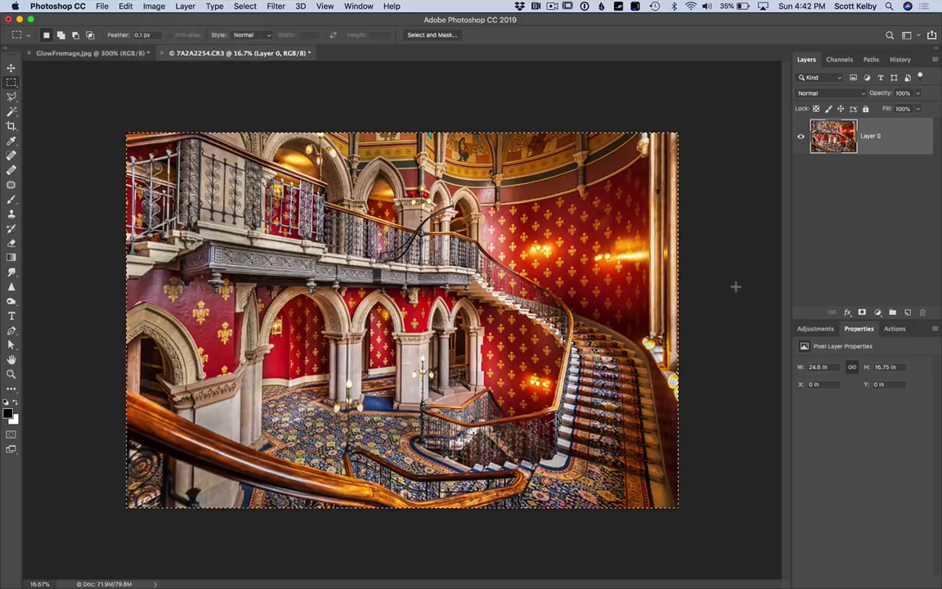
# Enlarge the cropped photo and switch to full-screen mode to examine the corrected staircase
pyautogui.press('super+plus')
pyautogui.press('f')
pyautogui.press('f')
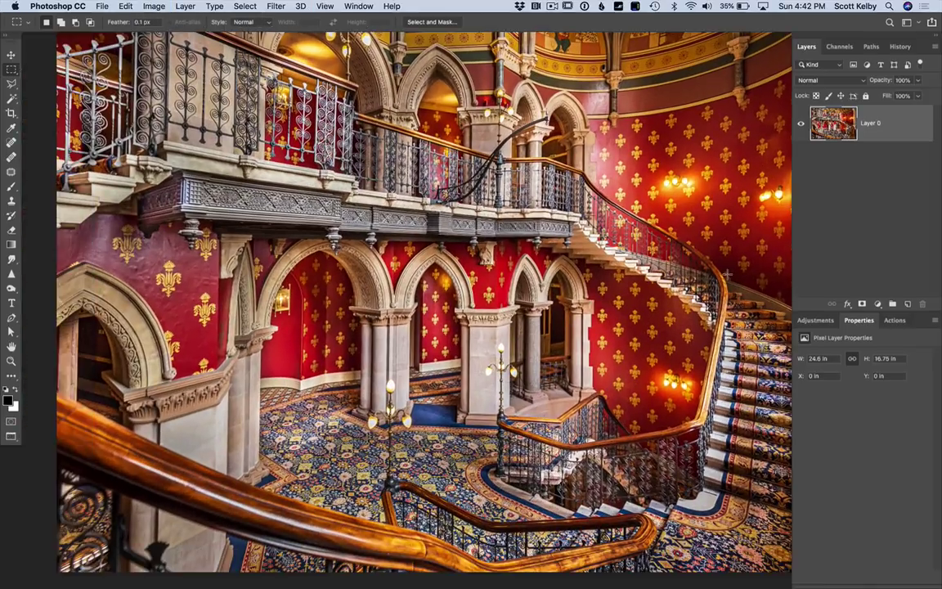